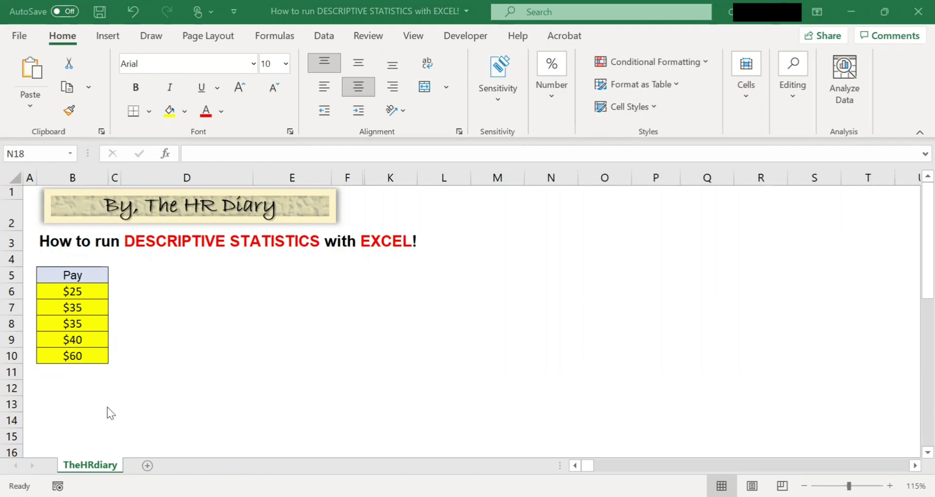
- Open the add-ins page of the Excel options to manage the available add-ins
{"action": "left_click", "coordinate": [329, 39]}
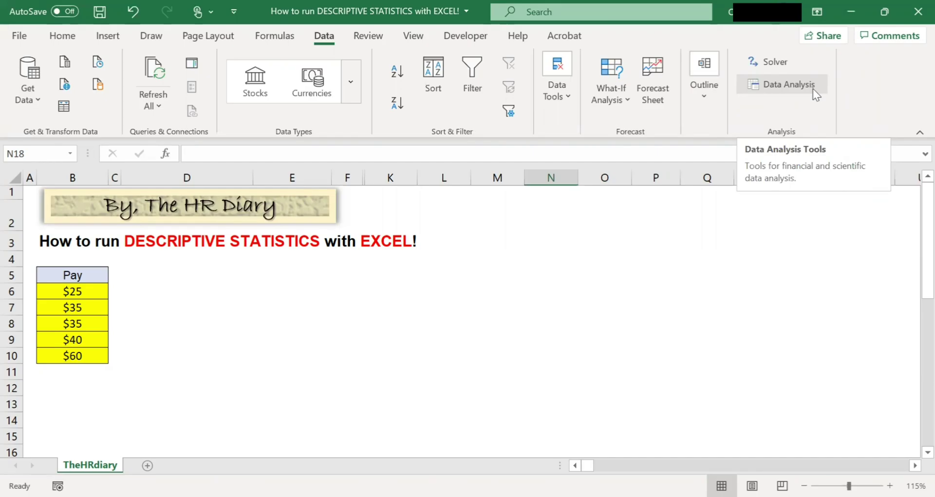
{"action": "left_click", "coordinate": [18, 36]}
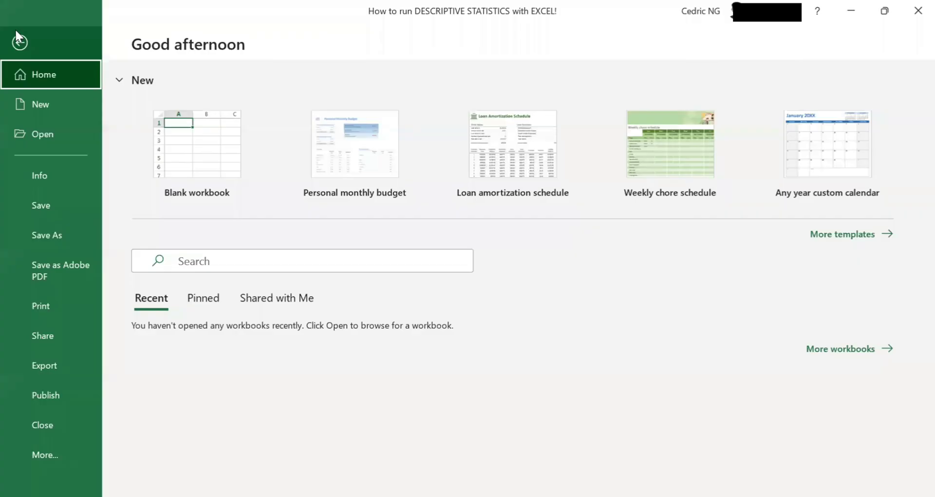
{"action": "left_click", "coordinate": [51, 461]}
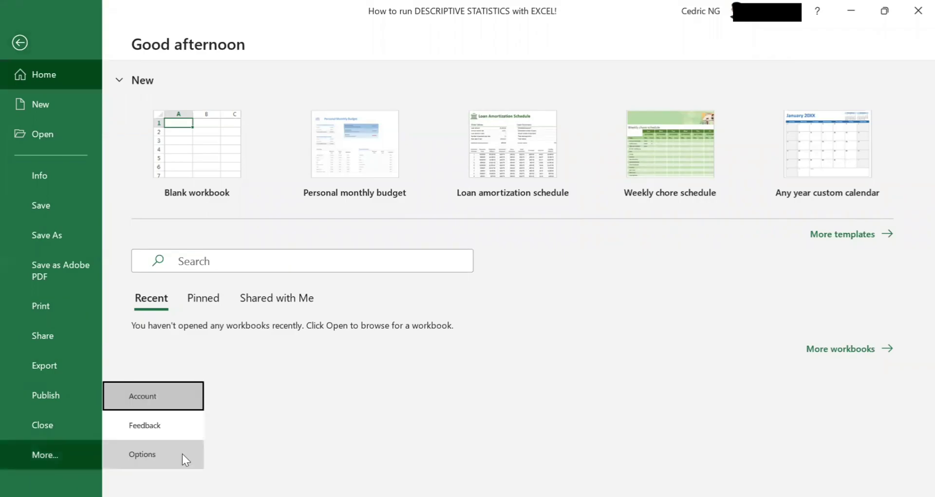
{"action": "left_click", "coordinate": [182, 454]}
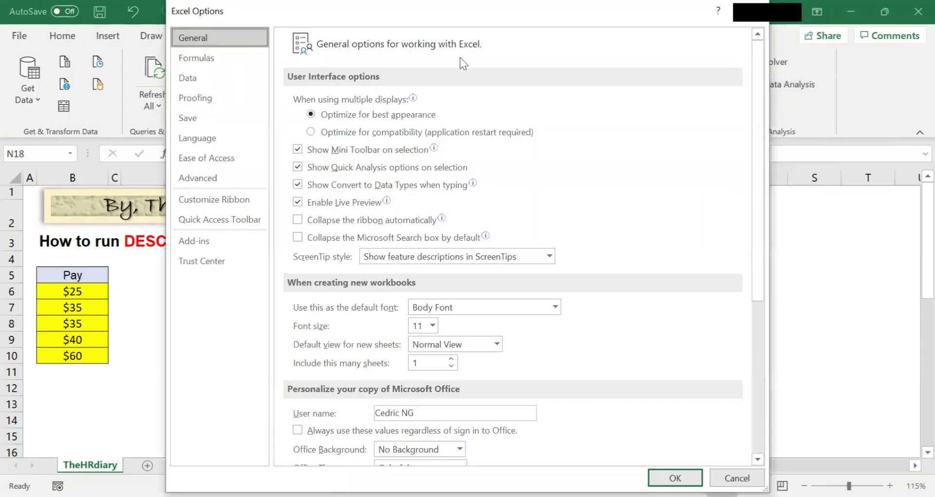
{"action": "left_click_drag", "start_coordinate": [475, 14], "coordinate": [421, 14]}
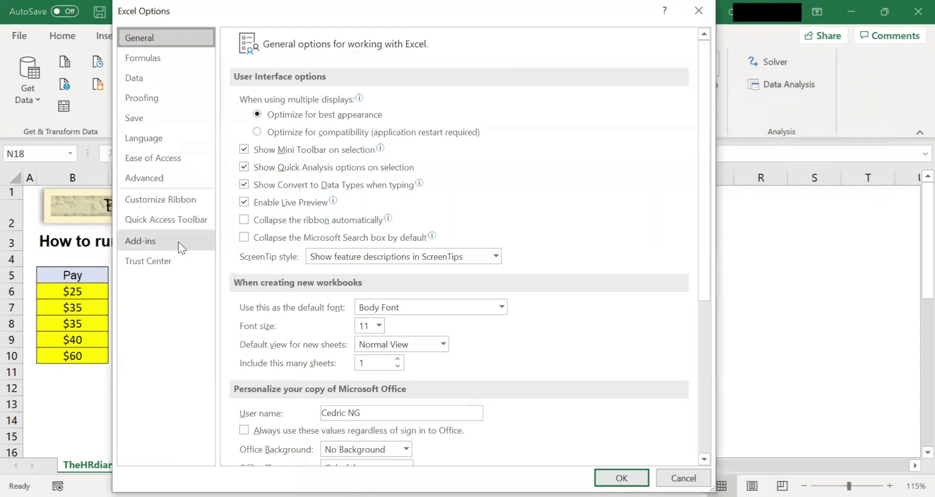
{"action": "left_click", "coordinate": [158, 241]}
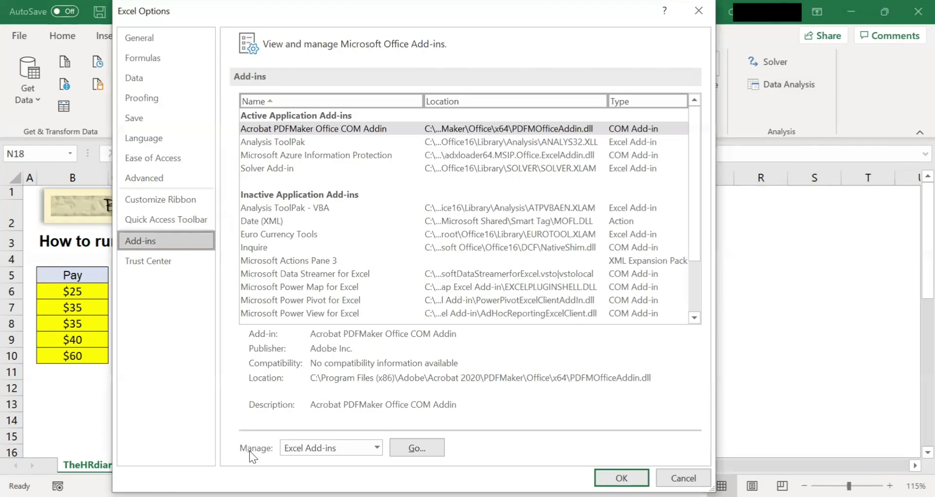
- Open the list of Excel Add-ins and confirm it with Analysis ToolPak enabled
{"action": "left_click", "coordinate": [318, 451]}
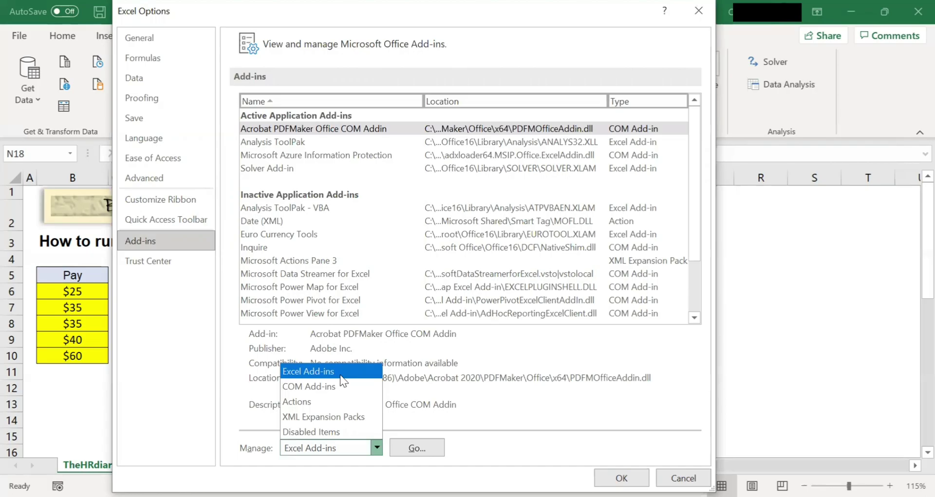
{"action": "left_click", "coordinate": [341, 375]}
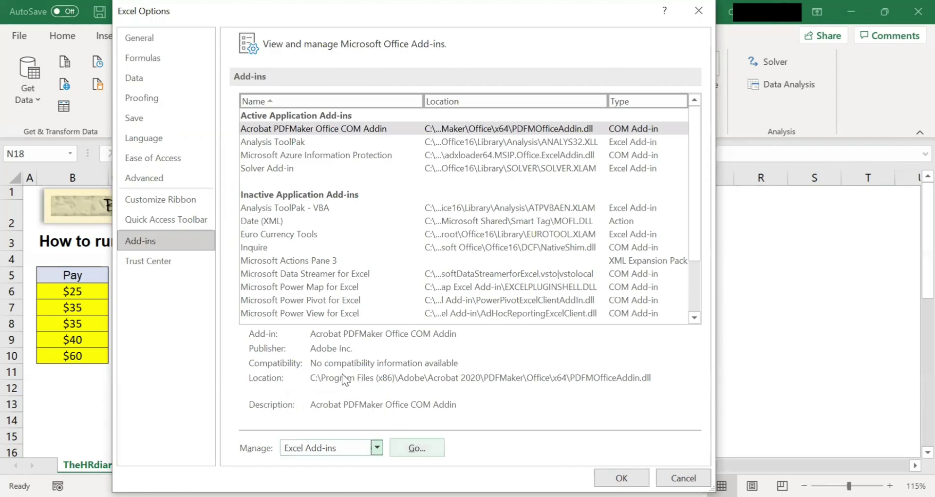
{"action": "key", "text": "Tab"}
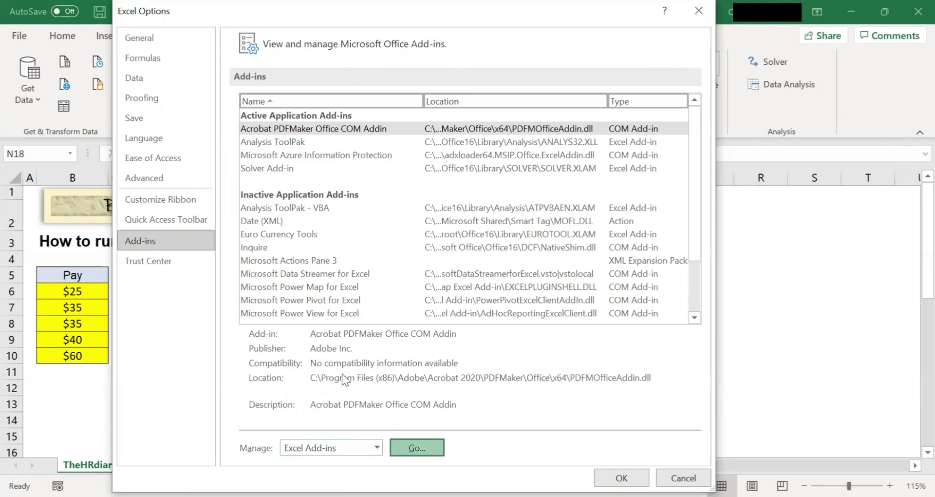
{"action": "key", "text": "Return"}
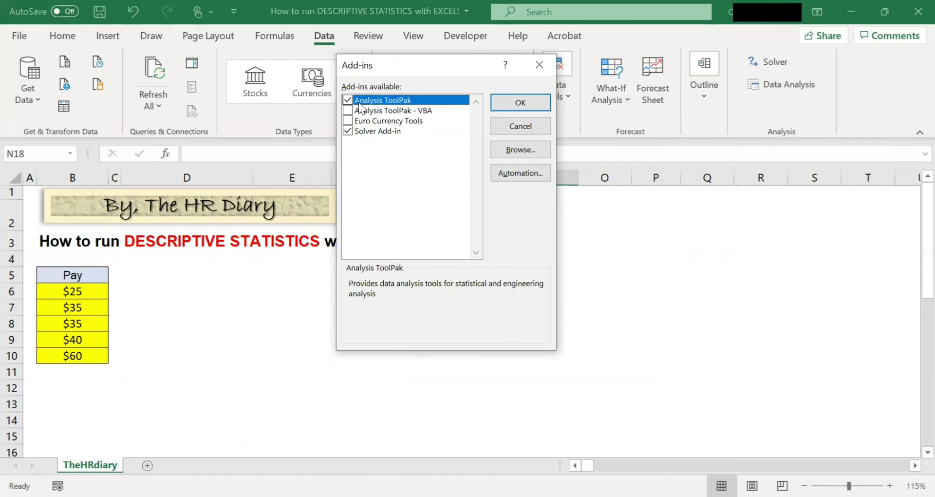
{"action": "left_click", "coordinate": [522, 107]}
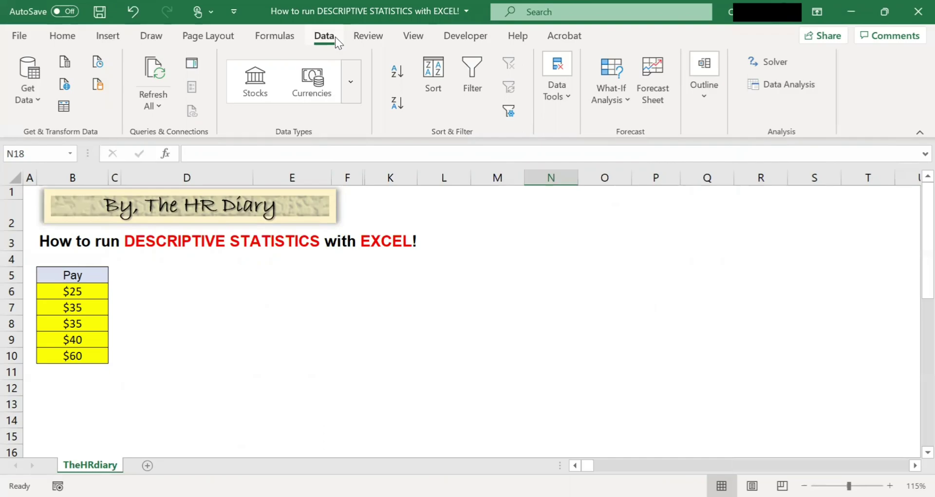
- Start the Descriptive Statistics tool from the data analysis tools
{"action": "left_click", "coordinate": [798, 92]}
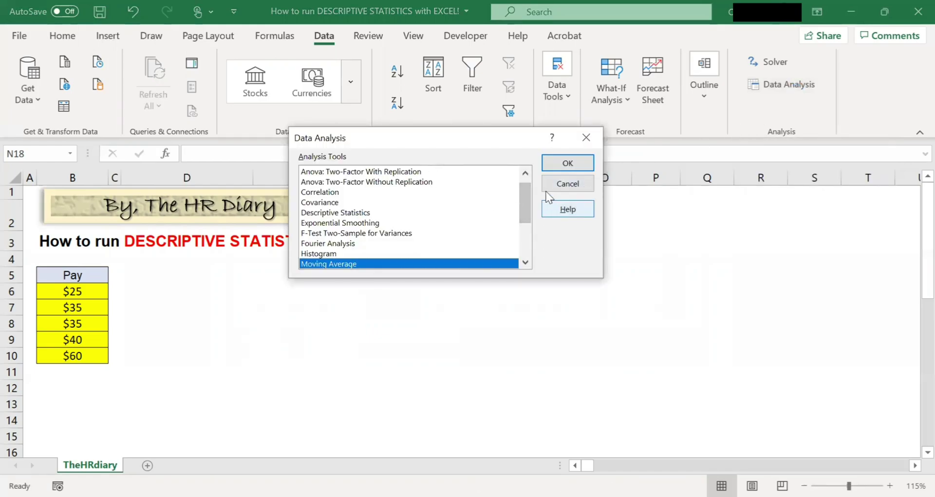
{"action": "mouse_move", "coordinate": [525, 193]}
{"action": "left_mouse_down"}
{"action": "mouse_move", "coordinate": [525, 240]}
{"action": "mouse_move", "coordinate": [525, 187]}
{"action": "left_mouse_up"}
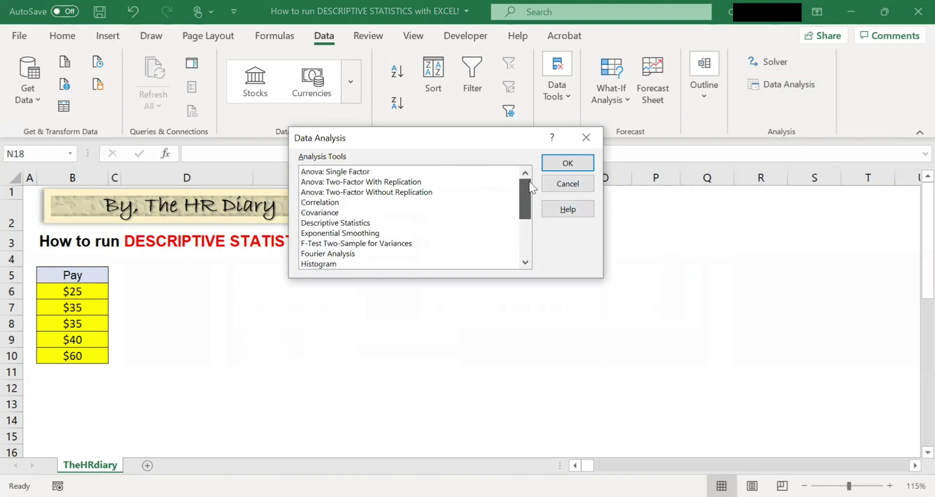
{"action": "left_click", "coordinate": [396, 223]}
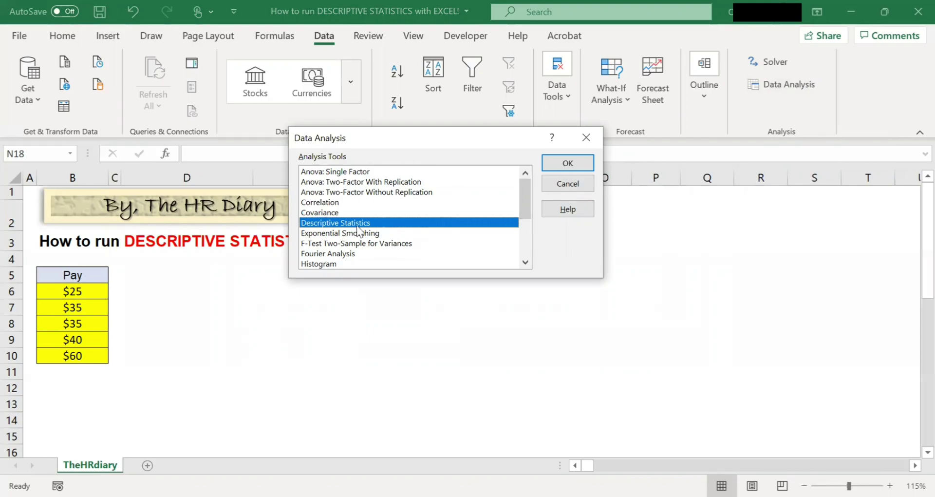
{"action": "left_click", "coordinate": [563, 170]}
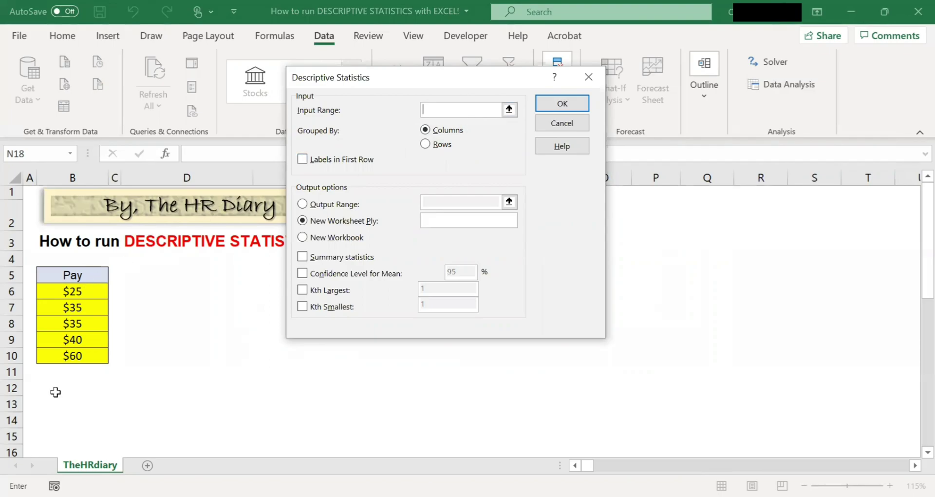
- Set the input range to the Pay column B5:B10 and mark the first row as labels
{"action": "left_click", "coordinate": [509, 111]}
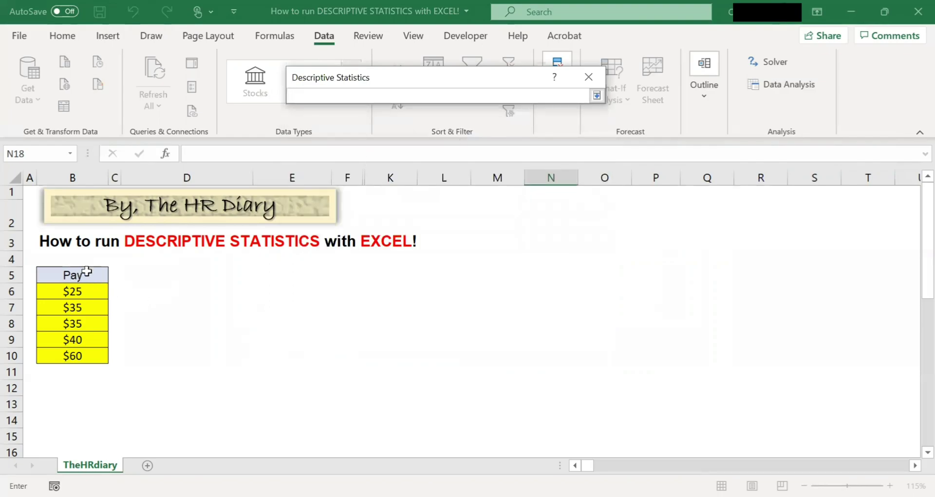
{"action": "left_click_drag", "start_coordinate": [82, 274], "coordinate": [101, 356]}
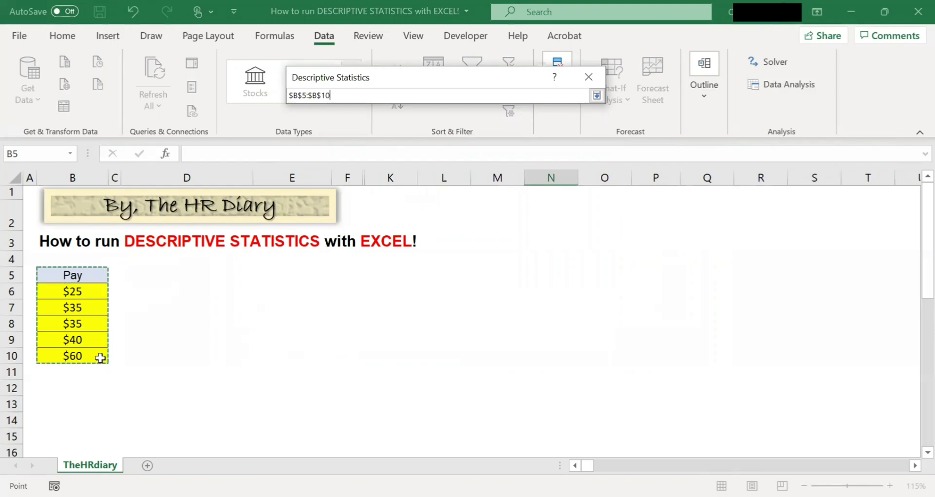
{"action": "key", "text": "Return"}
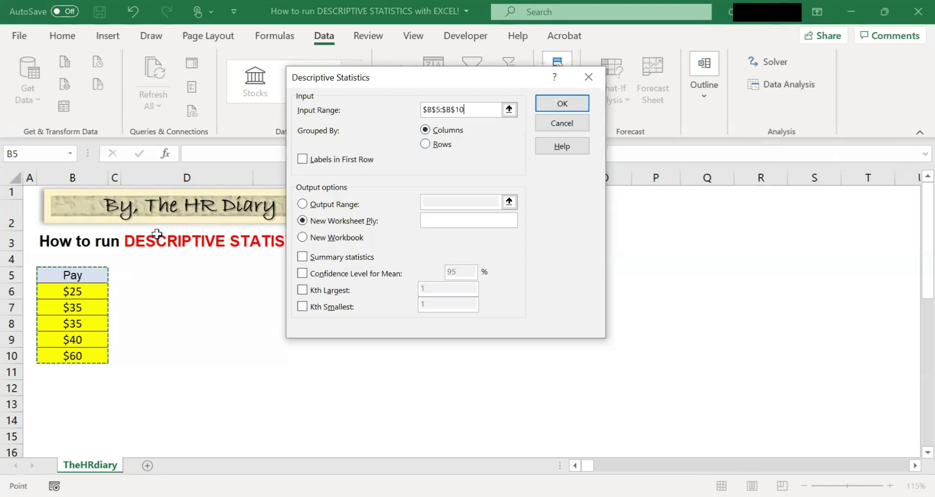
{"action": "left_click", "coordinate": [303, 159]}
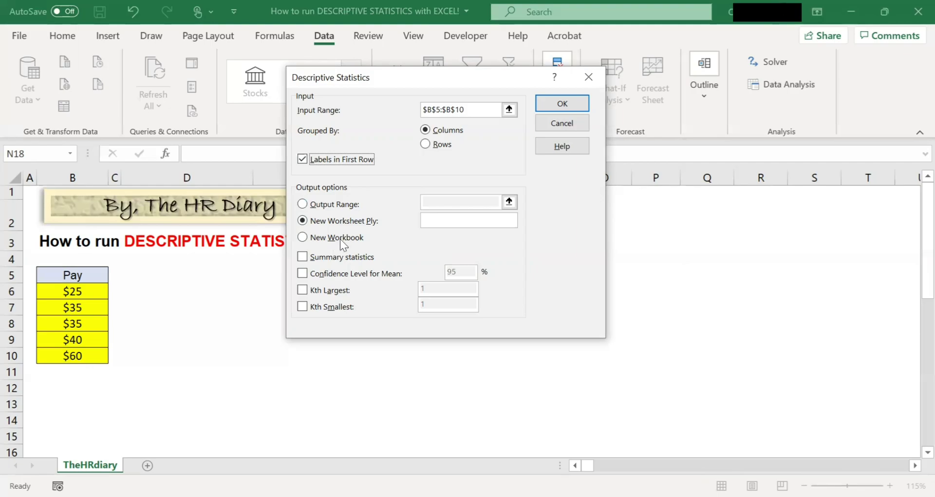
- Send the results to an output range on the same sheet starting at cell D4
{"action": "left_click", "coordinate": [331, 204]}
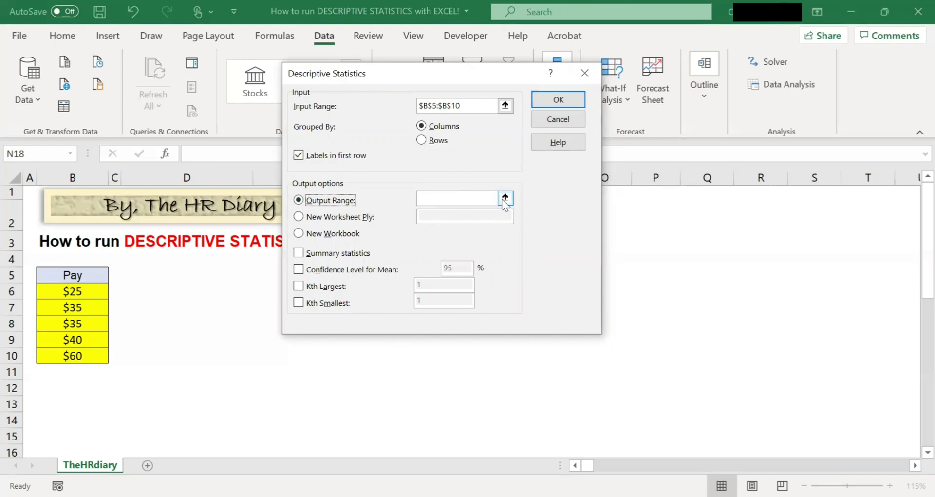
{"action": "key", "text": "Tab"}
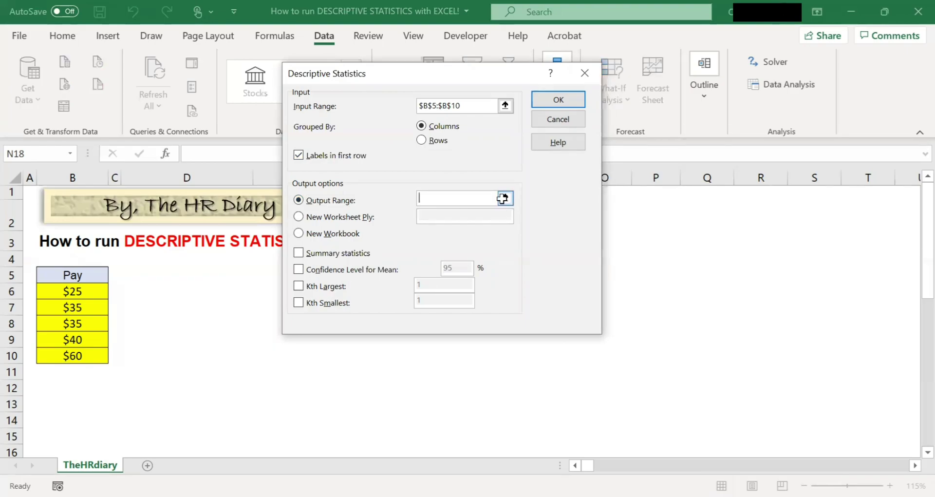
{"action": "left_click", "coordinate": [504, 198]}
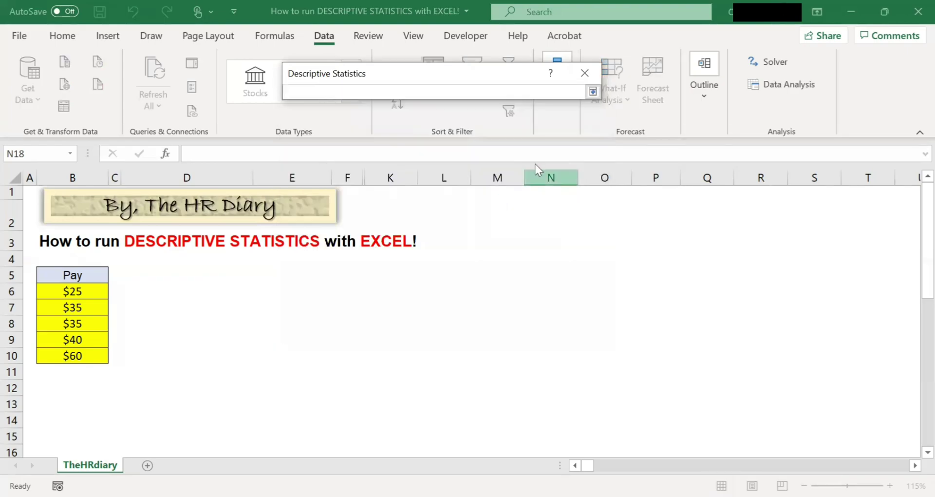
{"action": "left_click", "coordinate": [592, 92]}
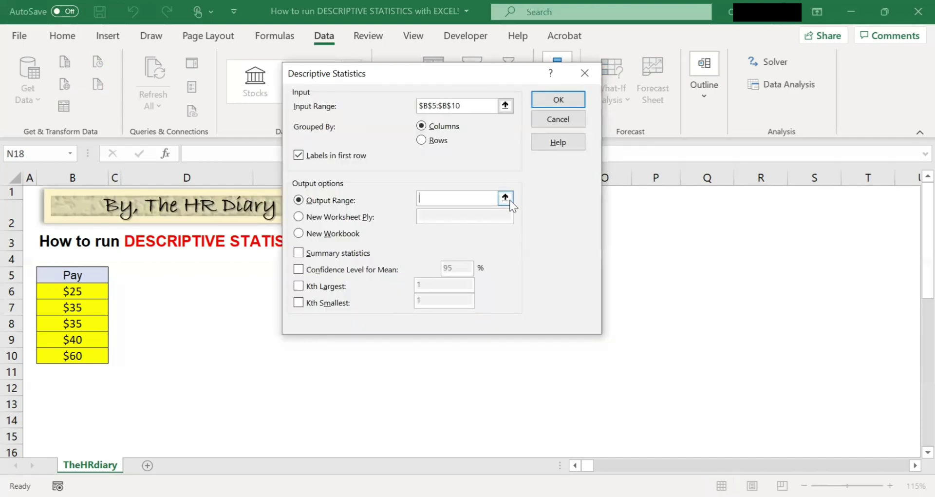
{"action": "left_click", "coordinate": [506, 197]}
{"action": "left_click", "coordinate": [163, 256]}
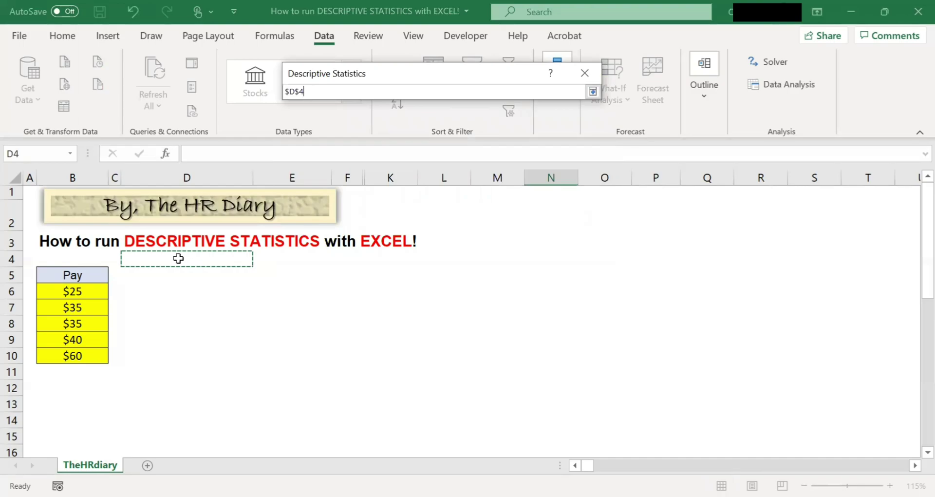
{"action": "key", "text": "Return"}
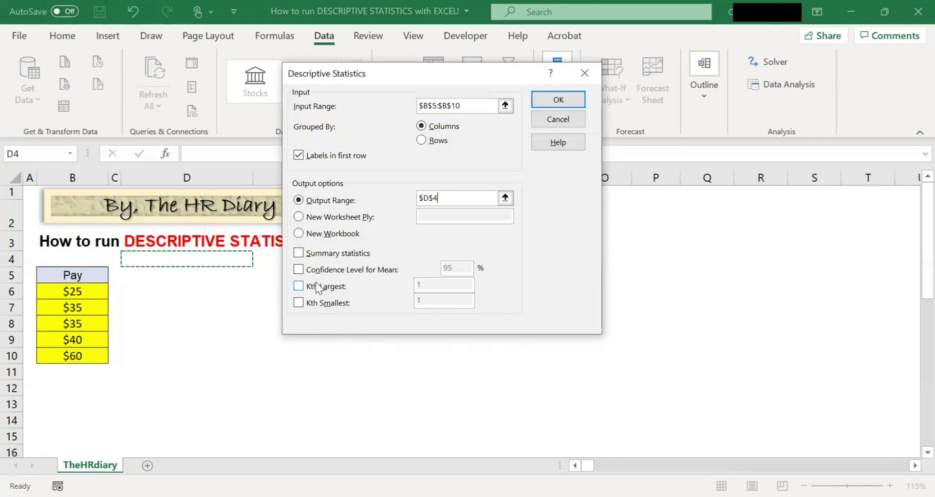
- Run the analysis with summary statistics, a 95% confidence level for the mean, Kth Largest 2 and Kth Smallest 2
{"action": "left_click", "coordinate": [299, 253]}
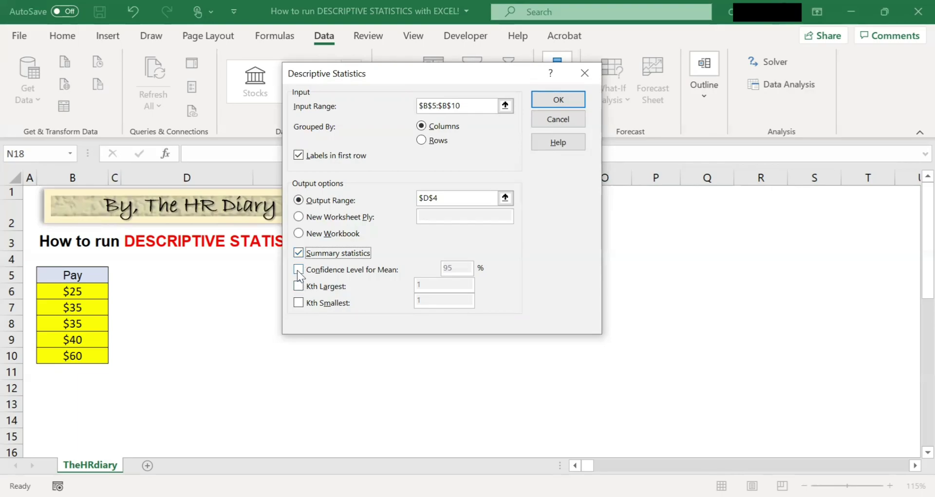
{"action": "left_click", "coordinate": [299, 270]}
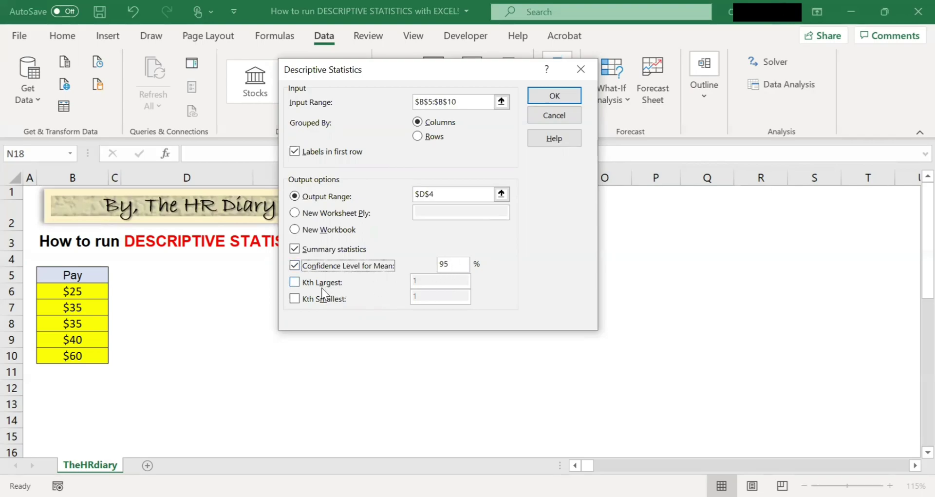
{"action": "left_click", "coordinate": [299, 285]}
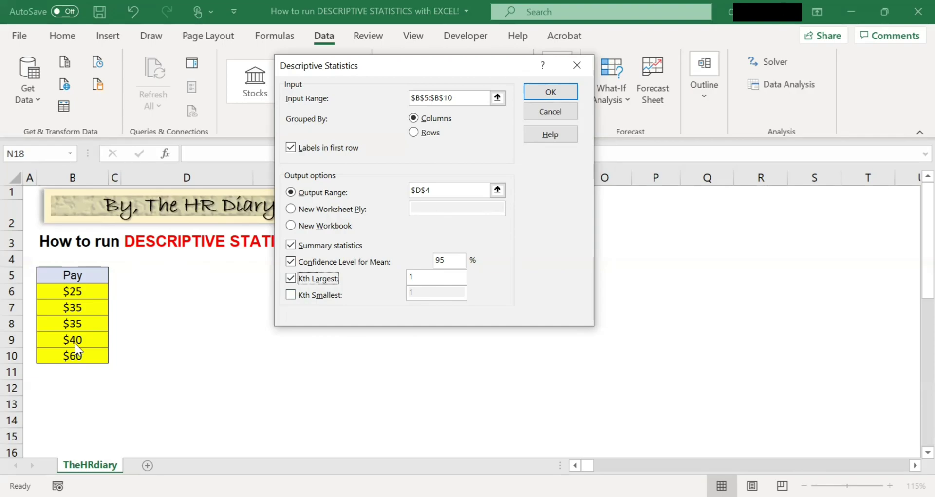
{"action": "left_click", "coordinate": [429, 277]}
{"action": "type", "text": "2"}
{"action": "left_click", "coordinate": [311, 296]}
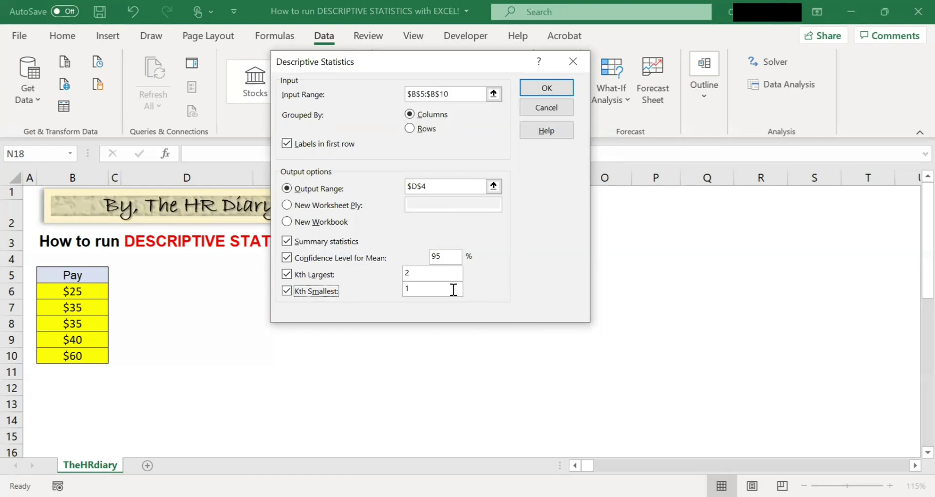
{"action": "left_click_drag", "start_coordinate": [453, 289], "coordinate": [392, 292]}
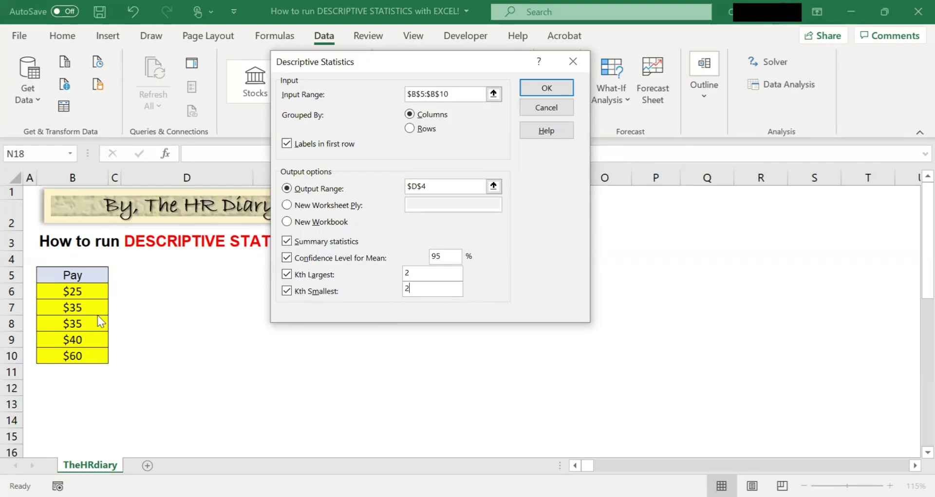
{"action": "left_click", "coordinate": [554, 87]}
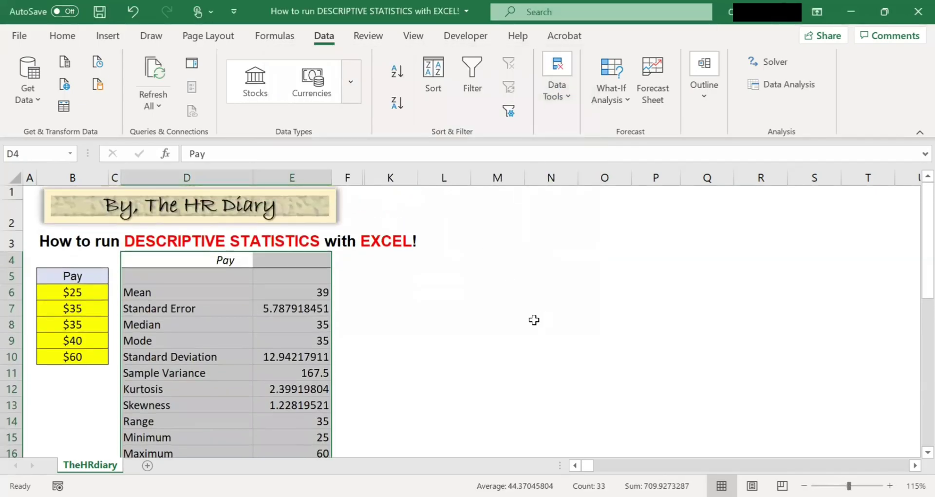
- Unhide columns G to J beside the descriptive statistics output
{"action": "scroll", "coordinate": [534, 319], "scroll_direction": "down", "scroll_amount": 1}
{"action": "scroll", "coordinate": [534, 319], "scroll_direction": "down", "scroll_amount": 1}
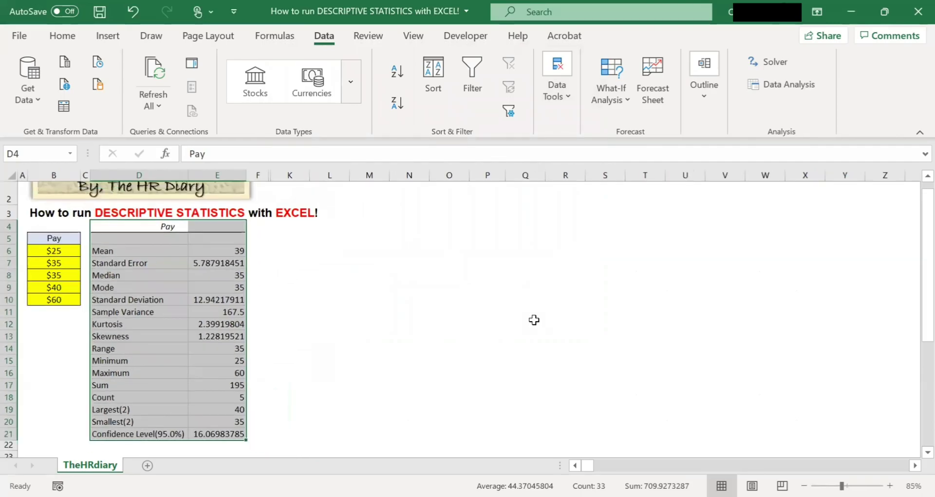
{"action": "scroll", "coordinate": [534, 319], "scroll_direction": "up", "scroll_amount": 1}
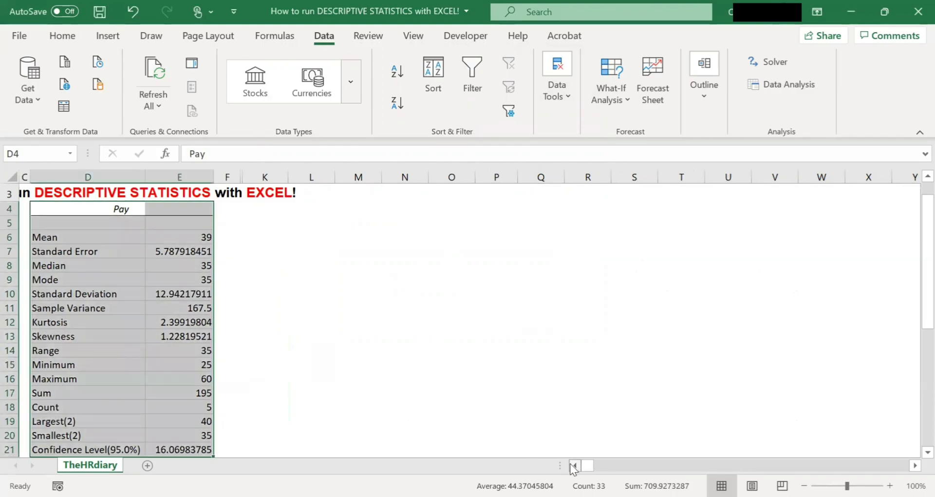
{"action": "left_click", "coordinate": [574, 465]}
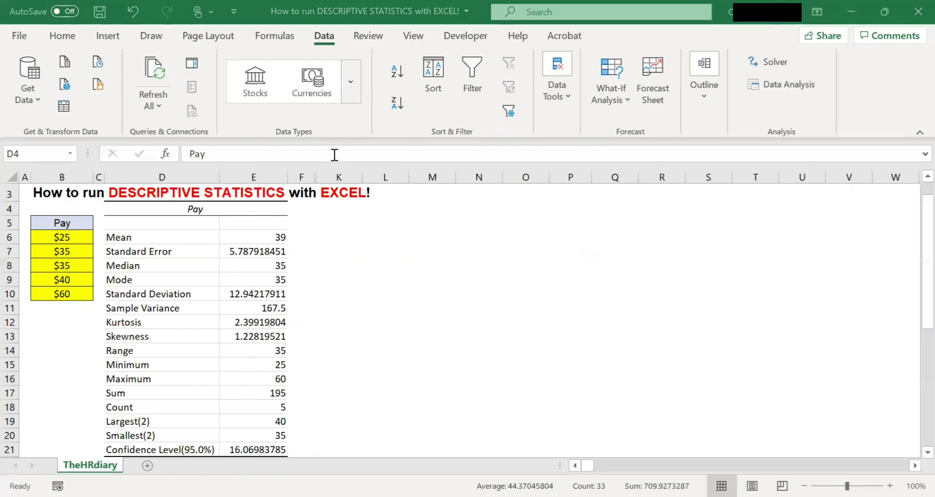
{"action": "mouse_move", "coordinate": [335, 177]}
{"action": "left_mouse_down"}
{"action": "mouse_move", "coordinate": [302, 175]}
{"action": "mouse_move", "coordinate": [335, 172]}
{"action": "left_mouse_up"}
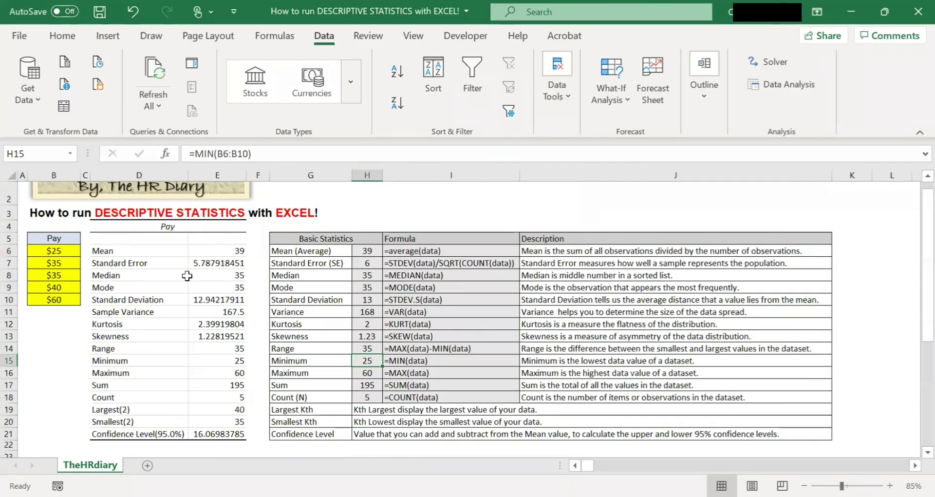
- Compare the mean in the output with the AVERAGE formula in H6 and the Pay values in B6:B10
{"action": "left_click", "coordinate": [142, 255]}
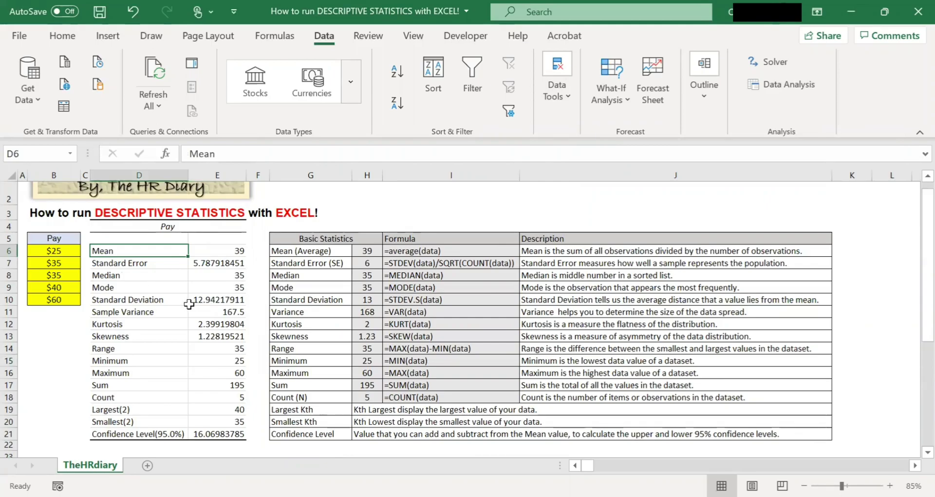
{"action": "left_click", "coordinate": [331, 250]}
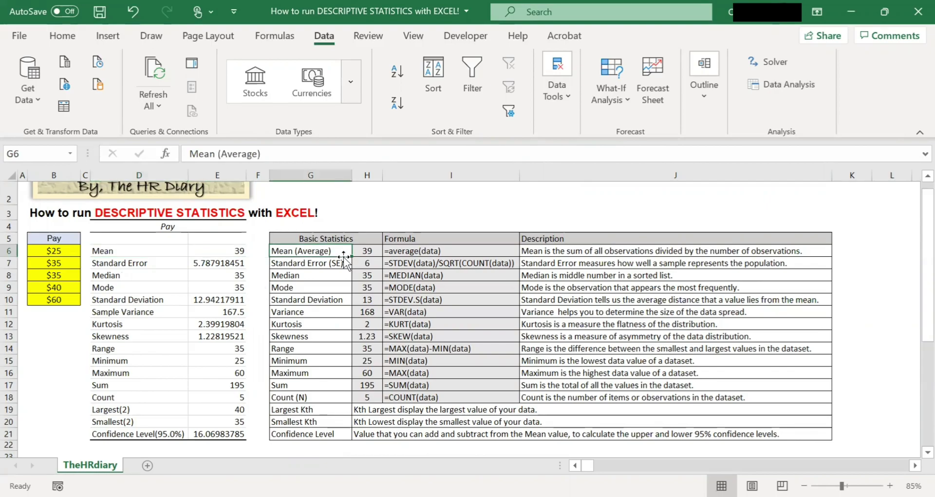
{"action": "left_click", "coordinate": [370, 251]}
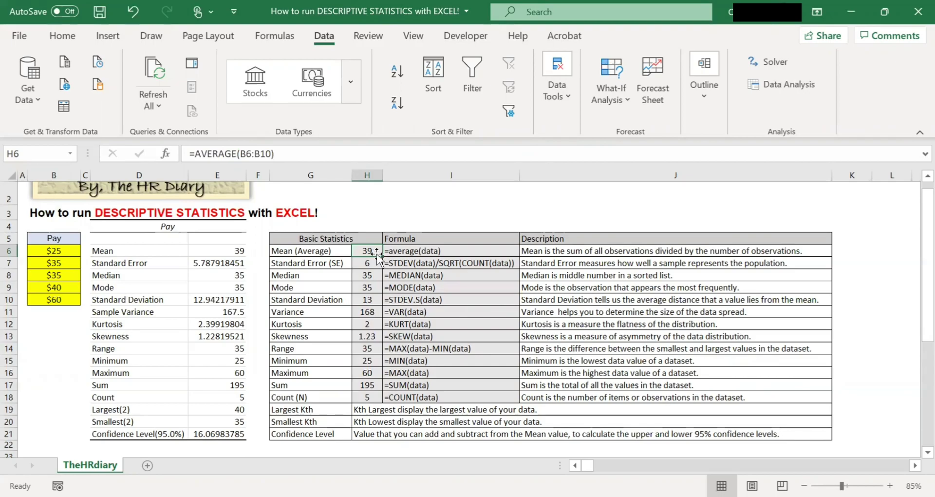
{"action": "left_click", "coordinate": [235, 250]}
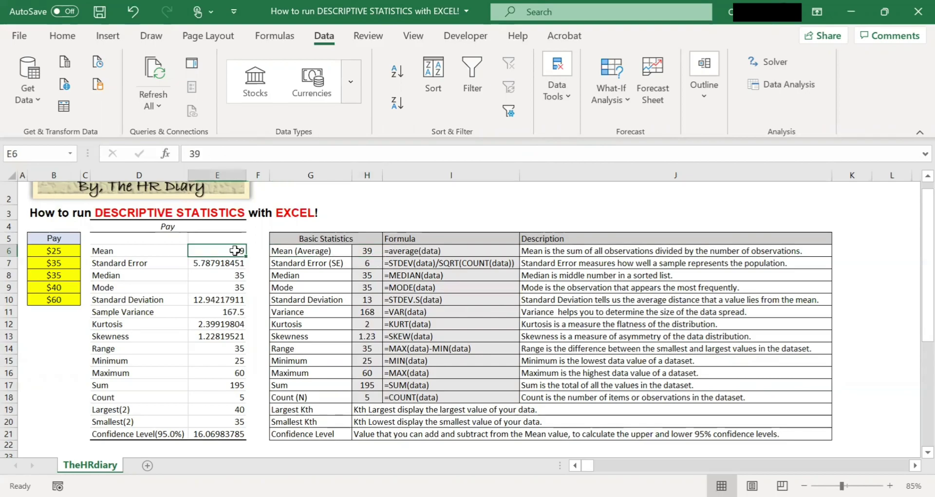
{"action": "left_click", "coordinate": [367, 263]}
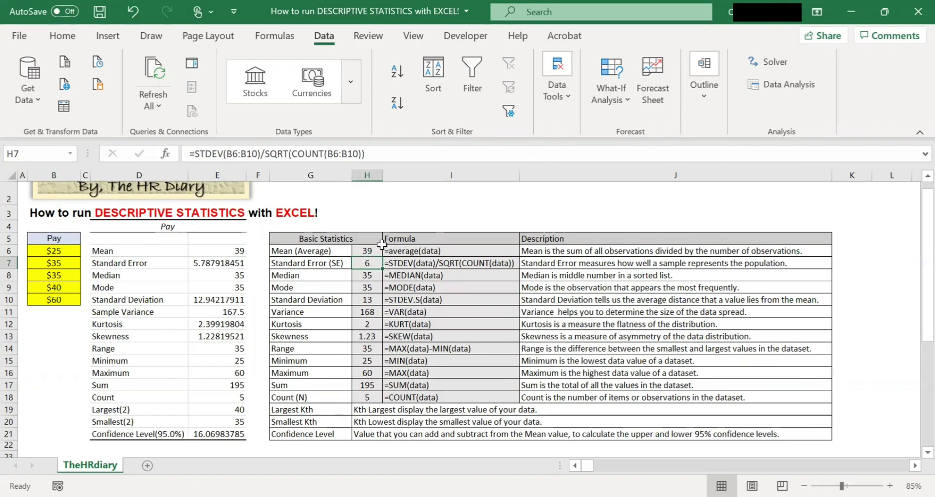
{"action": "left_click", "coordinate": [373, 249]}
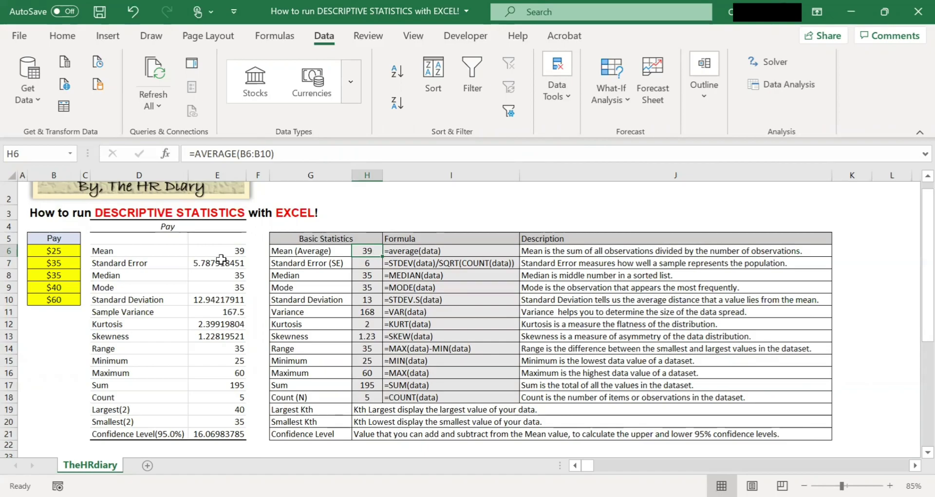
{"action": "left_click_drag", "start_coordinate": [68, 249], "coordinate": [64, 299]}
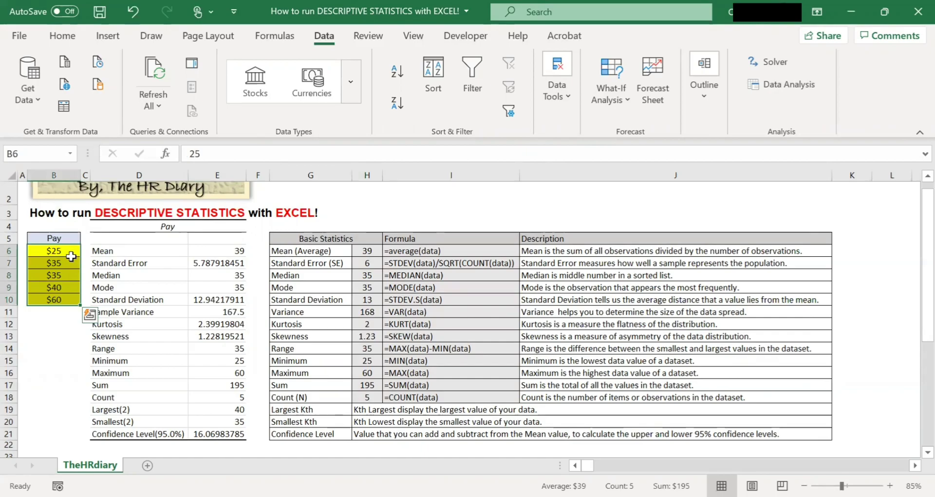
{"action": "left_click", "coordinate": [376, 253]}
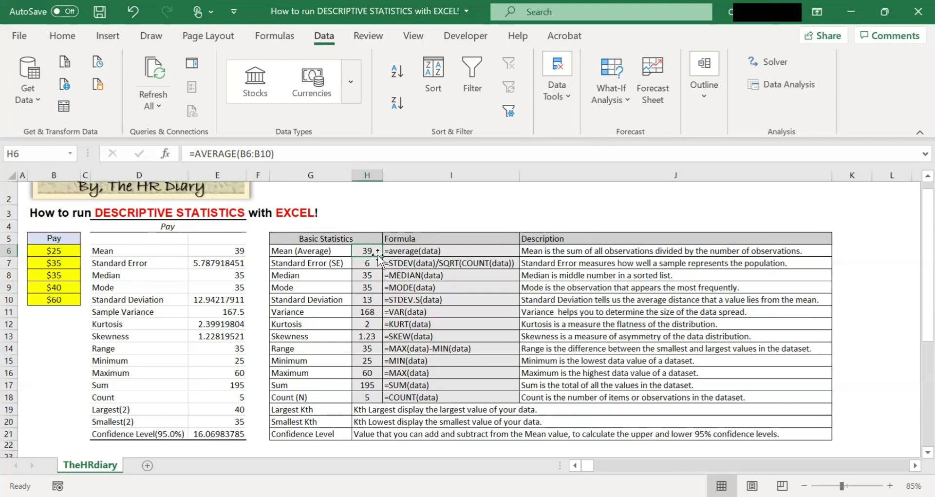
- Examine the standard error formula in H7 of the Basic Statistics table
{"action": "left_click", "coordinate": [332, 262]}
{"action": "left_click", "coordinate": [370, 262]}
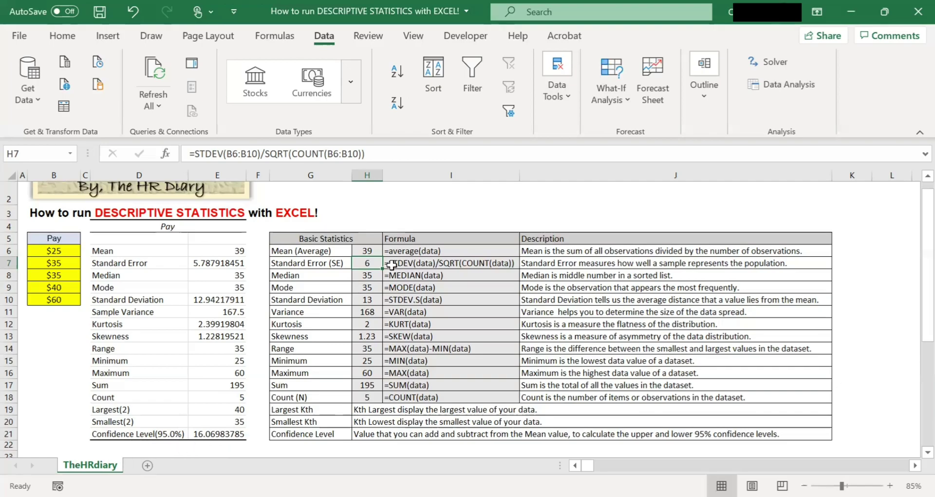
{"action": "left_click", "coordinate": [375, 286]}
{"action": "left_click", "coordinate": [361, 262]}
- Compare the output's median with the MEDIAN formula in H8 and the middle Pay value, and inspect the MODE formula in H9
{"action": "left_click", "coordinate": [150, 277]}
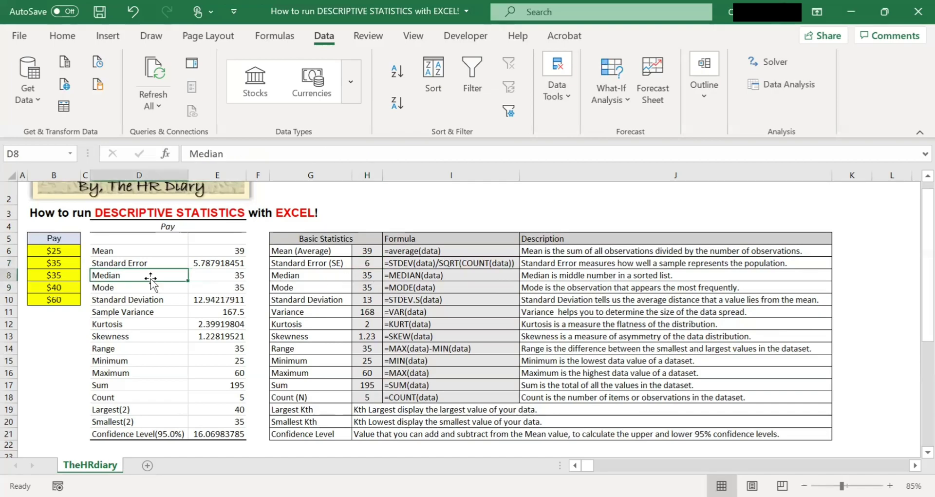
{"action": "left_click", "coordinate": [375, 278]}
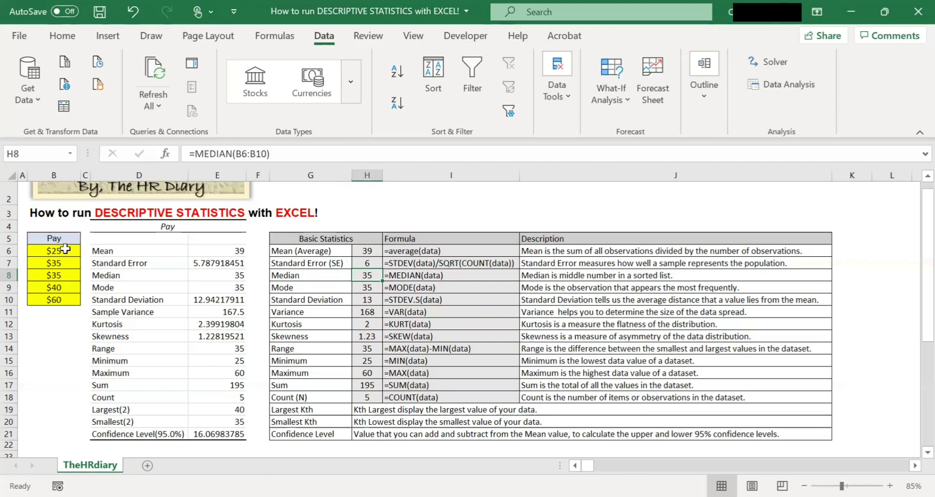
{"action": "left_click", "coordinate": [67, 277]}
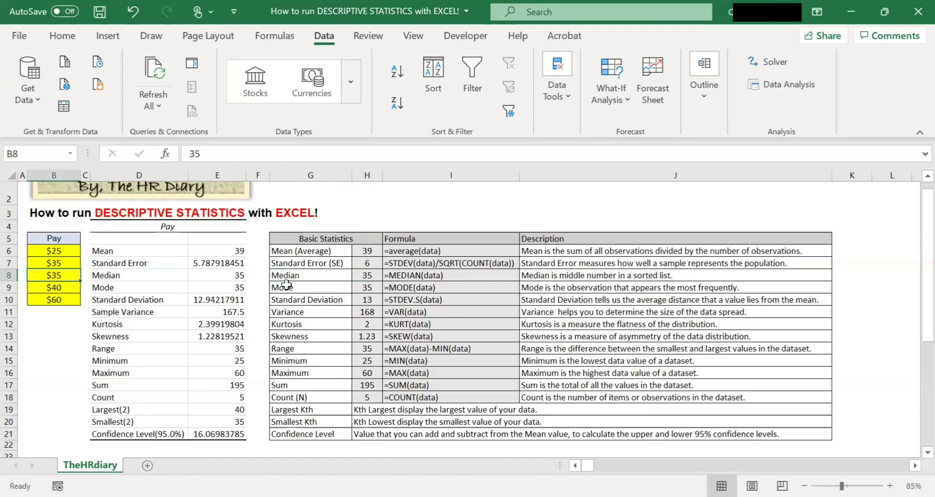
{"action": "left_click", "coordinate": [233, 275]}
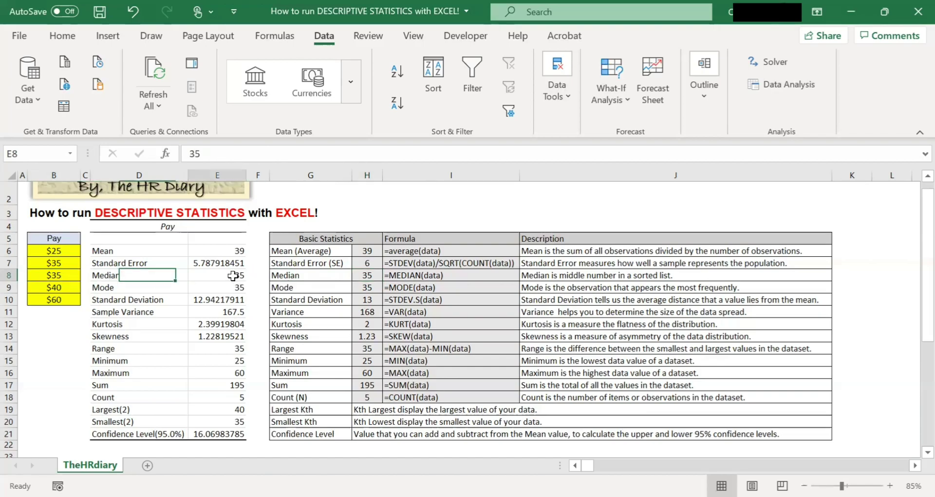
{"action": "left_click", "coordinate": [369, 274]}
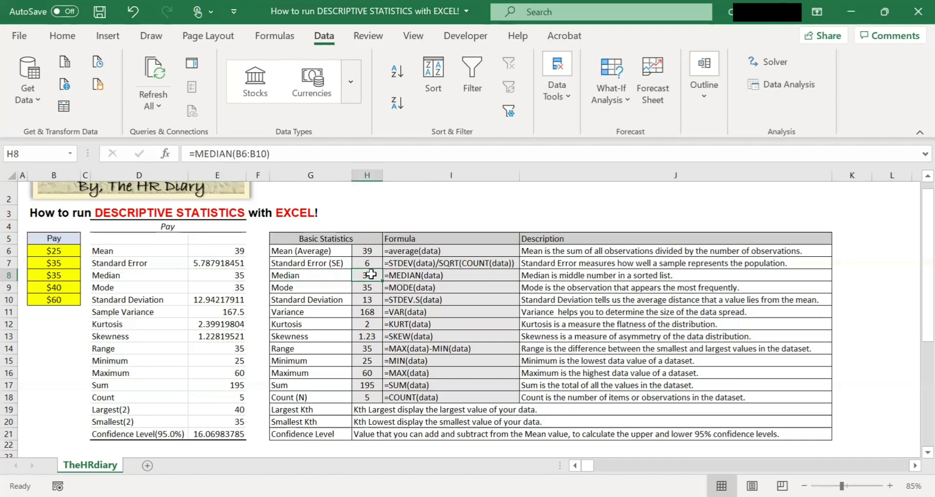
{"action": "left_click", "coordinate": [373, 286]}
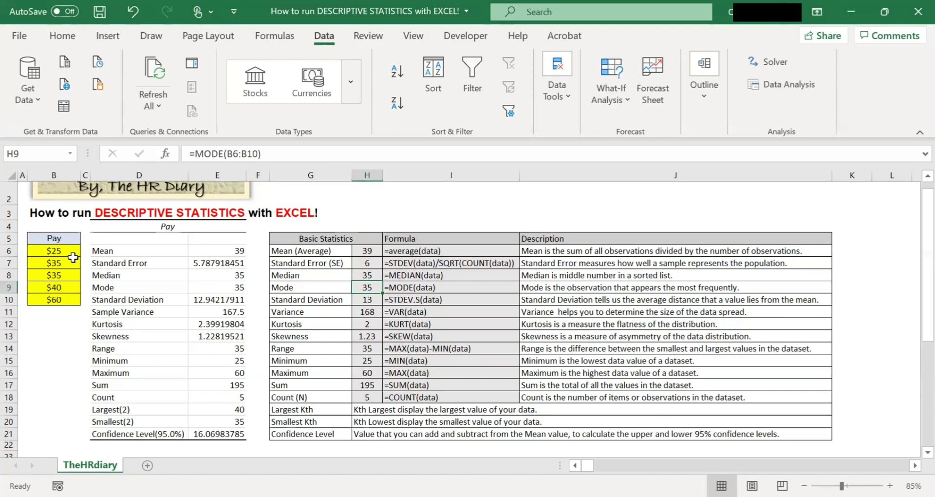
- Examine the standard deviation formula in H10 and the variance formula in H11, relating both to the mean in H6
{"action": "left_click", "coordinate": [349, 298]}
{"action": "left_click", "coordinate": [363, 299]}
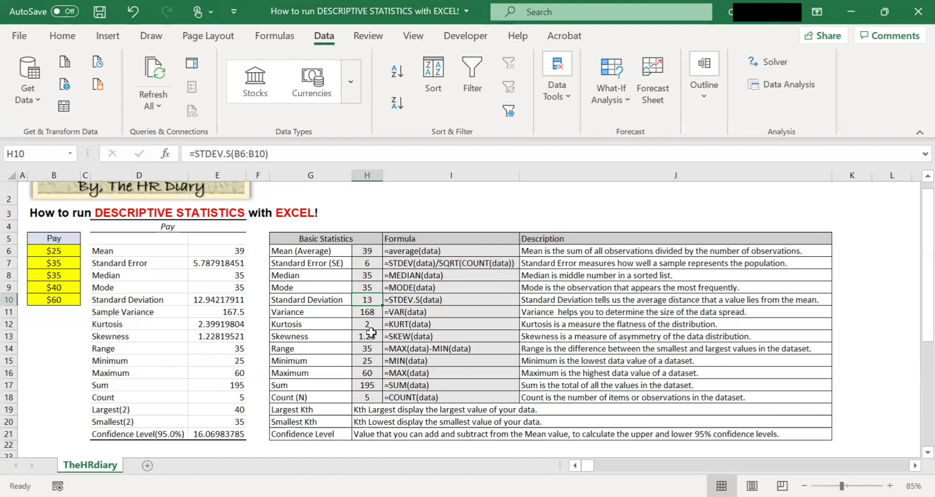
{"action": "left_click", "coordinate": [158, 313]}
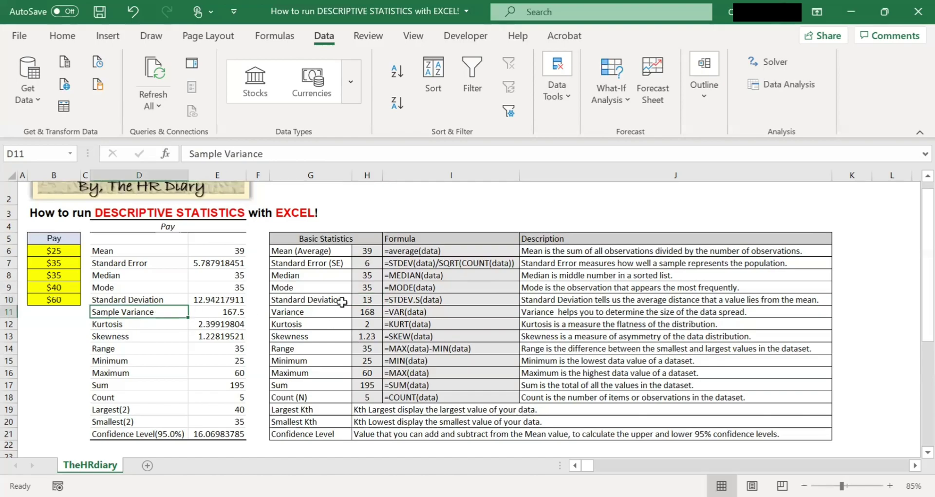
{"action": "left_click", "coordinate": [373, 312]}
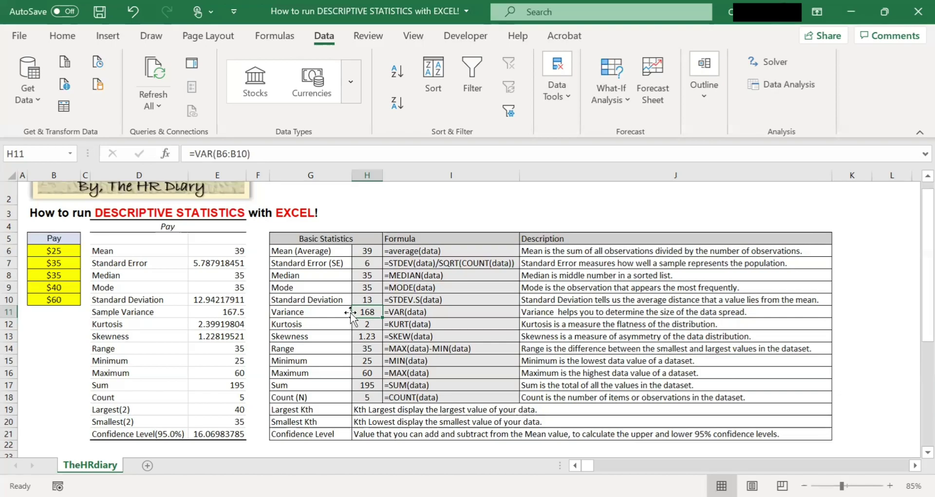
{"action": "left_click", "coordinate": [336, 300]}
{"action": "left_click", "coordinate": [368, 300]}
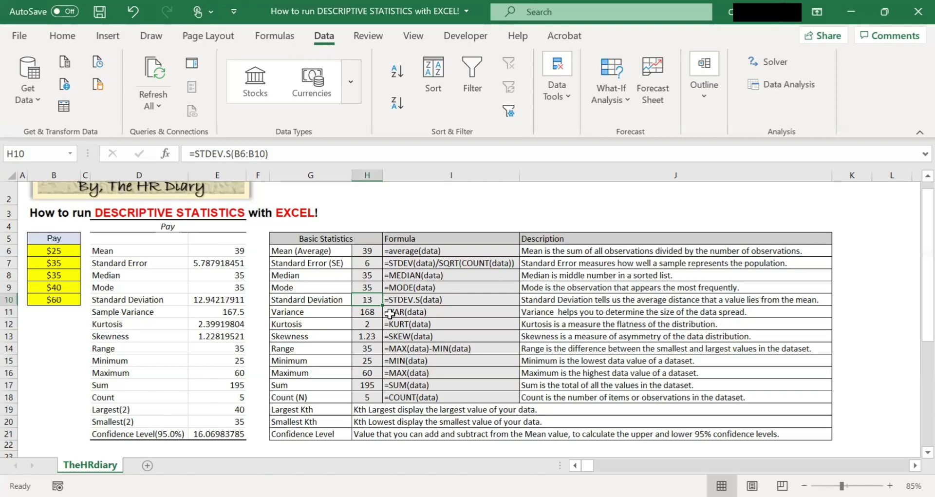
{"action": "left_click", "coordinate": [365, 312]}
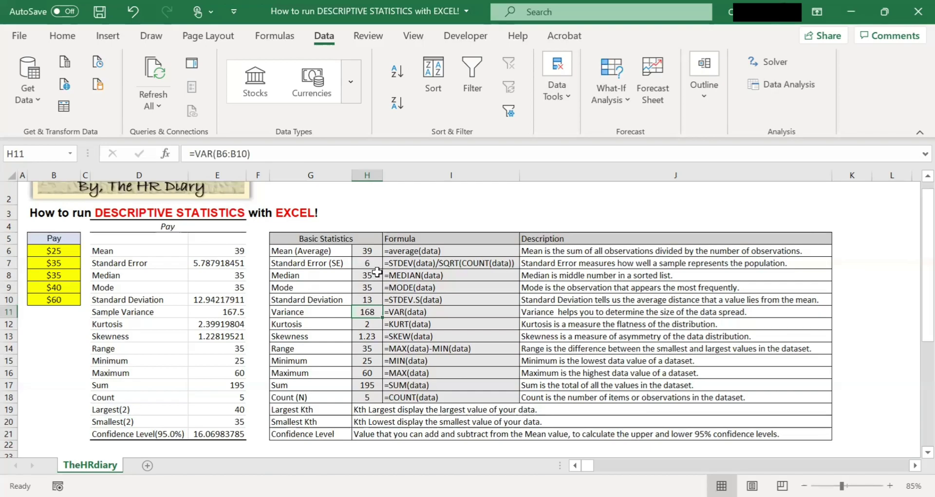
{"action": "left_click", "coordinate": [374, 251]}
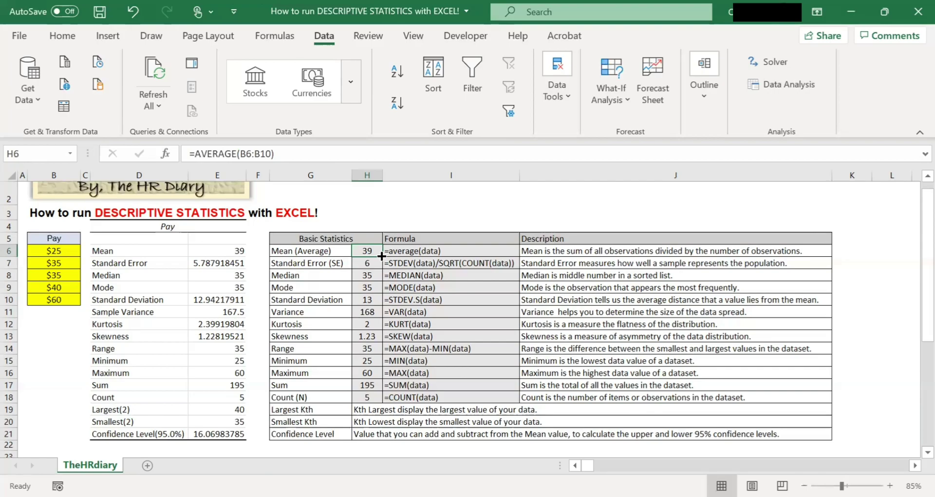
{"action": "left_click", "coordinate": [378, 301]}
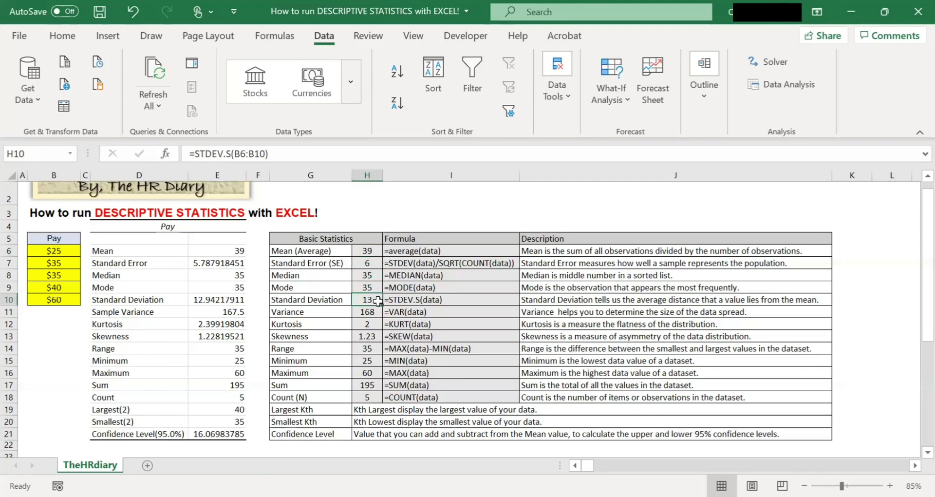
{"action": "left_click", "coordinate": [379, 315]}
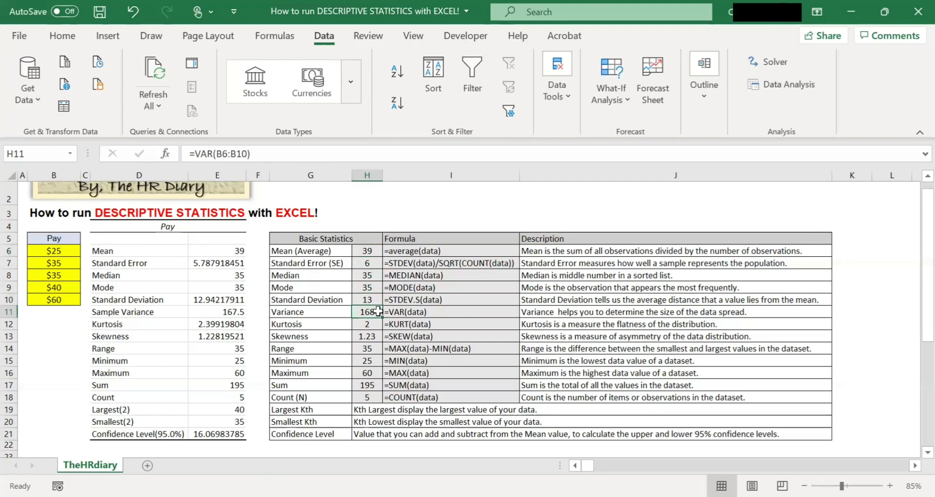
- Bring the Kurtosis chart up from below the sheet's tables over the formula and description columns and enlarge it slightly
{"action": "left_click", "coordinate": [376, 340]}
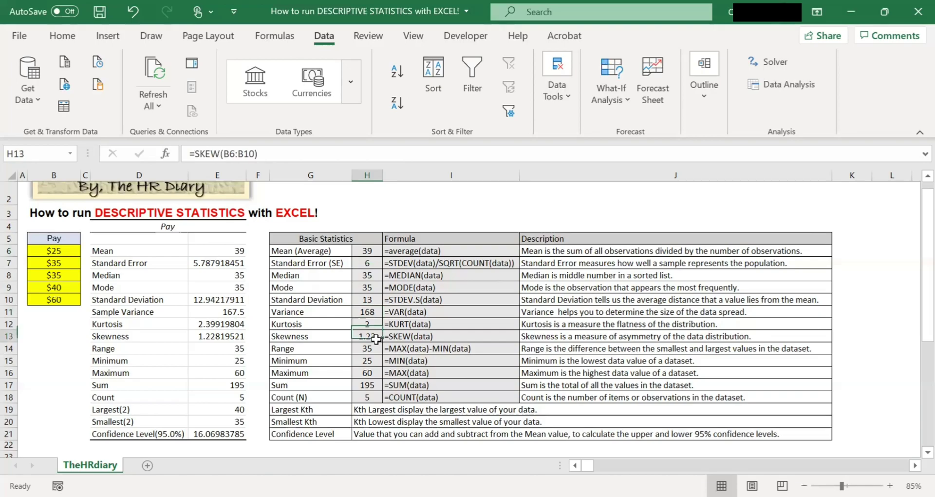
{"action": "left_click", "coordinate": [376, 321]}
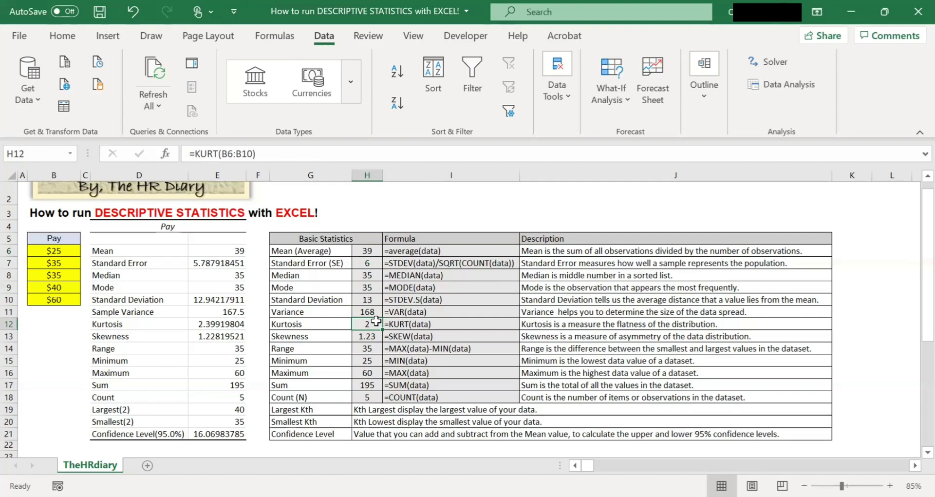
{"action": "scroll", "coordinate": [423, 342], "scroll_direction": "down", "scroll_amount": 2}
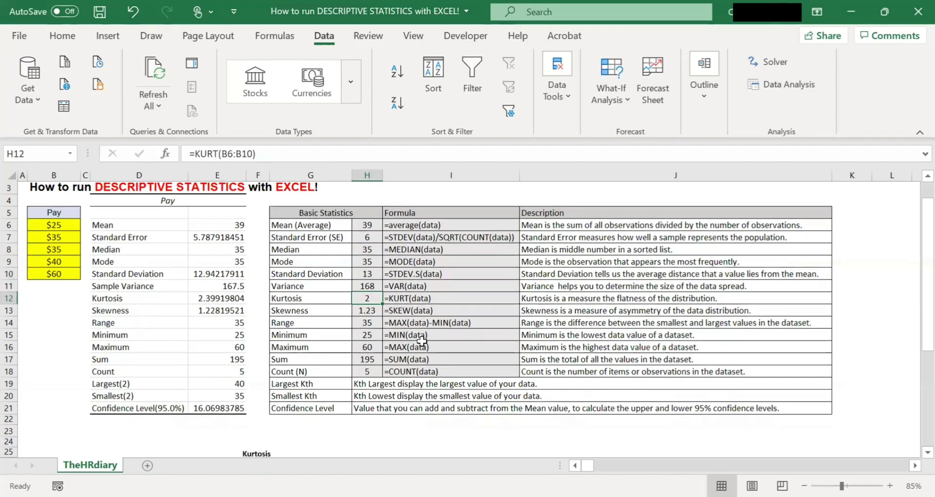
{"action": "scroll", "coordinate": [423, 342], "scroll_direction": "down", "scroll_amount": 1}
{"action": "left_click_drag", "start_coordinate": [350, 409], "coordinate": [599, 270]}
{"action": "scroll", "coordinate": [599, 271], "scroll_direction": "up", "scroll_amount": 2}
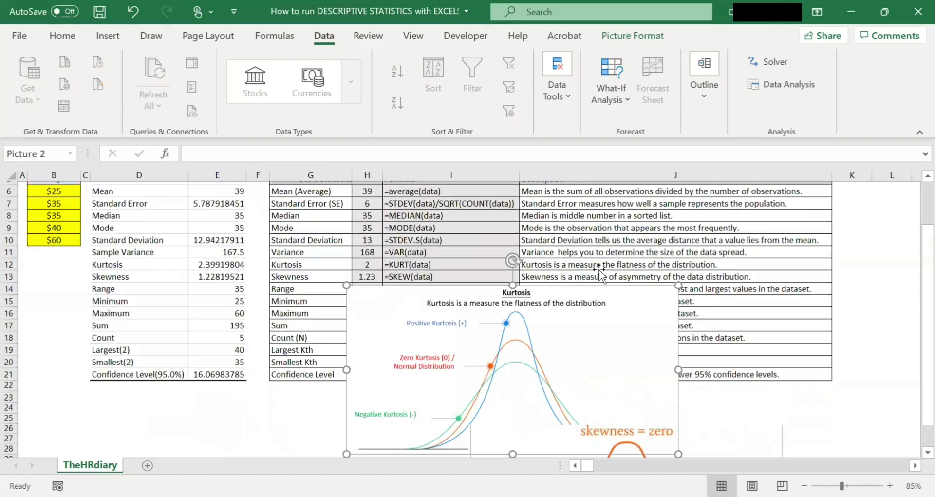
{"action": "left_click_drag", "start_coordinate": [533, 319], "coordinate": [629, 249]}
{"action": "left_click_drag", "start_coordinate": [777, 393], "coordinate": [806, 420]}
{"action": "left_click_drag", "start_coordinate": [662, 360], "coordinate": [622, 349]}
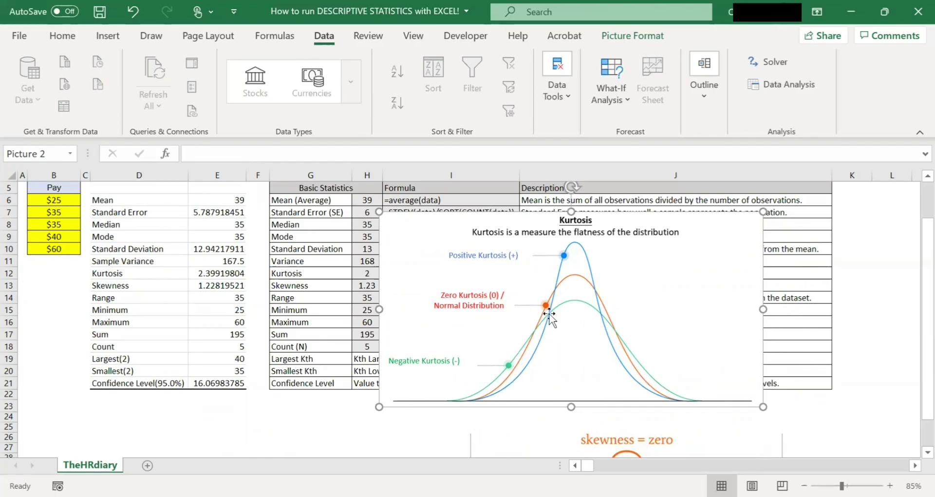
- Reposition the Kurtosis chart around the Basic Statistics table to compare its curves with the KURT formula cell H12
{"action": "left_click_drag", "start_coordinate": [610, 322], "coordinate": [617, 335]}
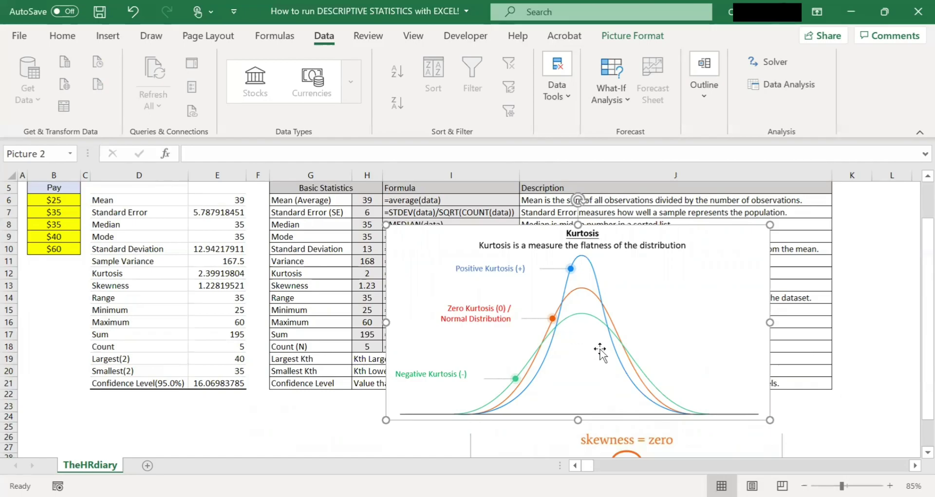
{"action": "left_click_drag", "start_coordinate": [552, 323], "coordinate": [293, 404]}
{"action": "left_click", "coordinate": [372, 275]}
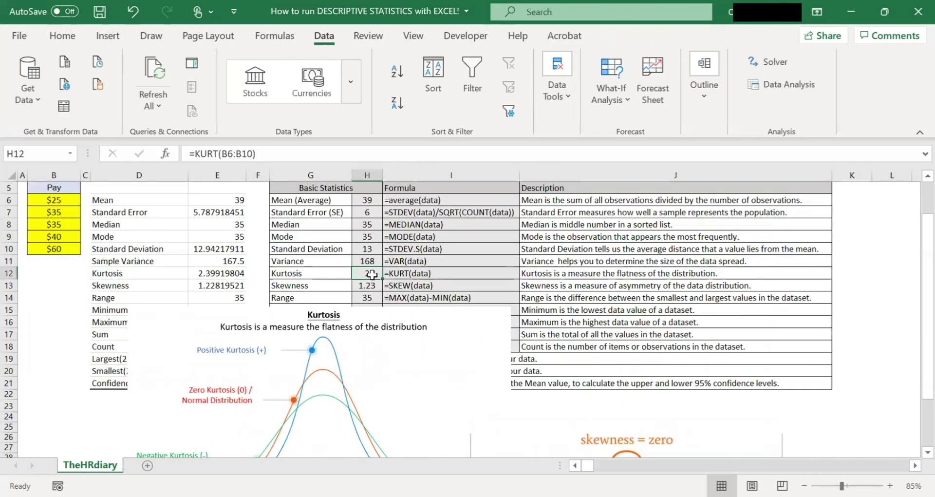
{"action": "scroll", "coordinate": [382, 287], "scroll_direction": "up", "scroll_amount": 2}
{"action": "left_click", "coordinate": [402, 323]}
{"action": "left_click", "coordinate": [370, 324]}
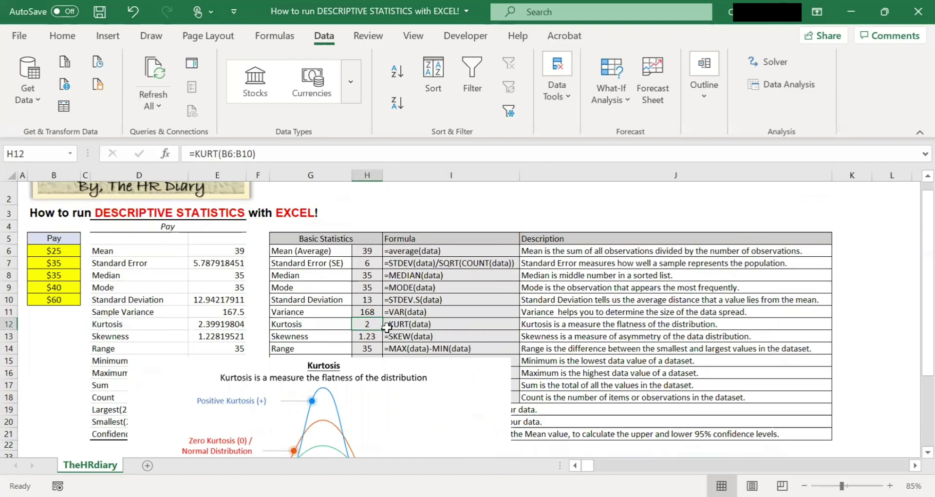
{"action": "left_click_drag", "start_coordinate": [366, 397], "coordinate": [743, 318]}
{"action": "left_click", "coordinate": [371, 326]}
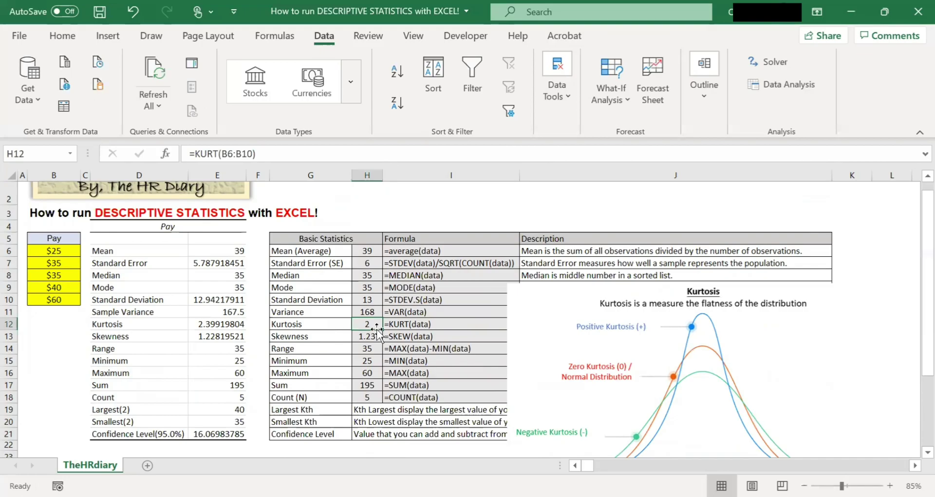
{"action": "left_click_drag", "start_coordinate": [637, 385], "coordinate": [566, 308]}
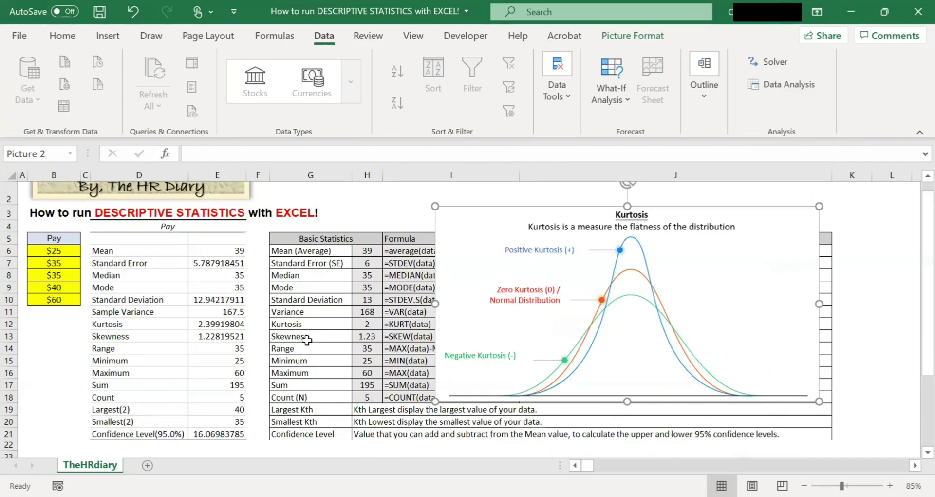
- Move the Kurtosis chart to the blank rows below the tables, beside the skewness chart, and select the SKEW formula cell H13
{"action": "left_click_drag", "start_coordinate": [578, 316], "coordinate": [200, 467]}
{"action": "scroll", "coordinate": [548, 317], "scroll_direction": "down", "scroll_amount": 2}
{"action": "left_click_drag", "start_coordinate": [248, 403], "coordinate": [190, 399]}
{"action": "scroll", "coordinate": [262, 363], "scroll_direction": "down", "scroll_amount": 2}
{"action": "scroll", "coordinate": [306, 320], "scroll_direction": "up", "scroll_amount": 3}
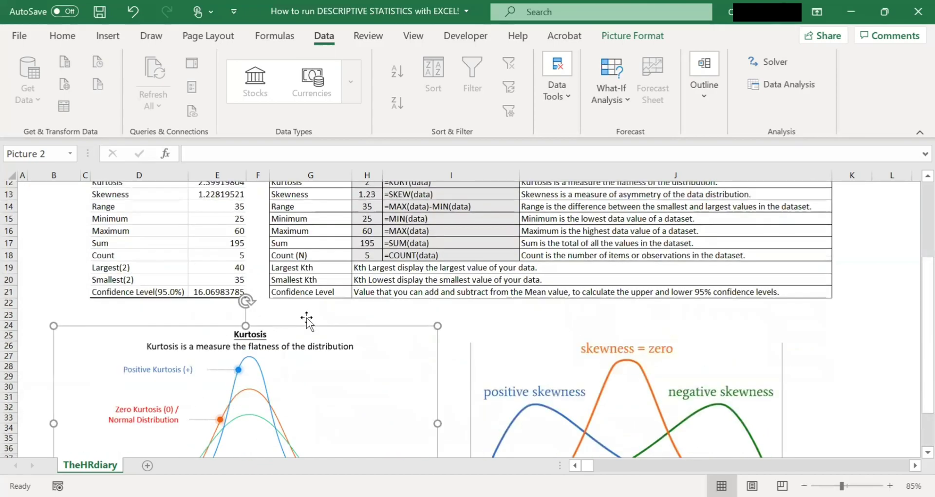
{"action": "left_click", "coordinate": [373, 284]}
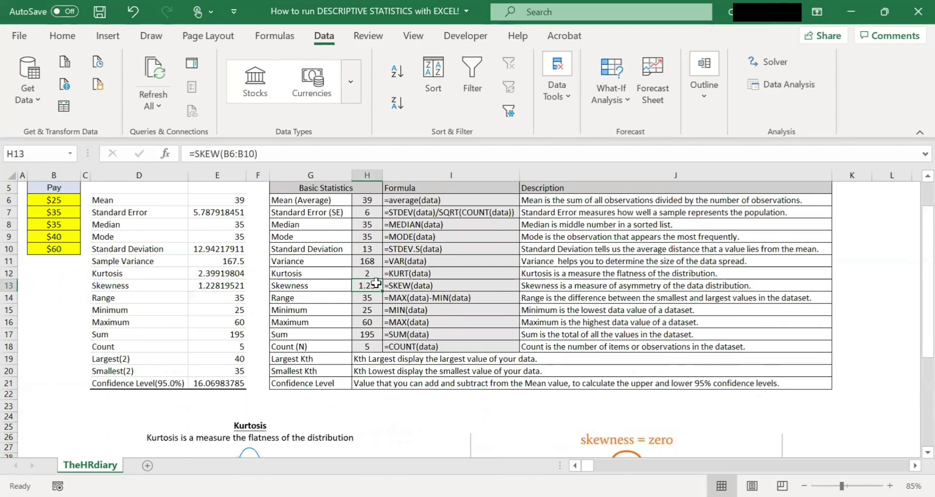
- Bring the skewness chart up from below the tables over the formula and description columns and compare it with the SKEW formula in H13
{"action": "scroll", "coordinate": [377, 282], "scroll_direction": "up", "scroll_amount": 2}
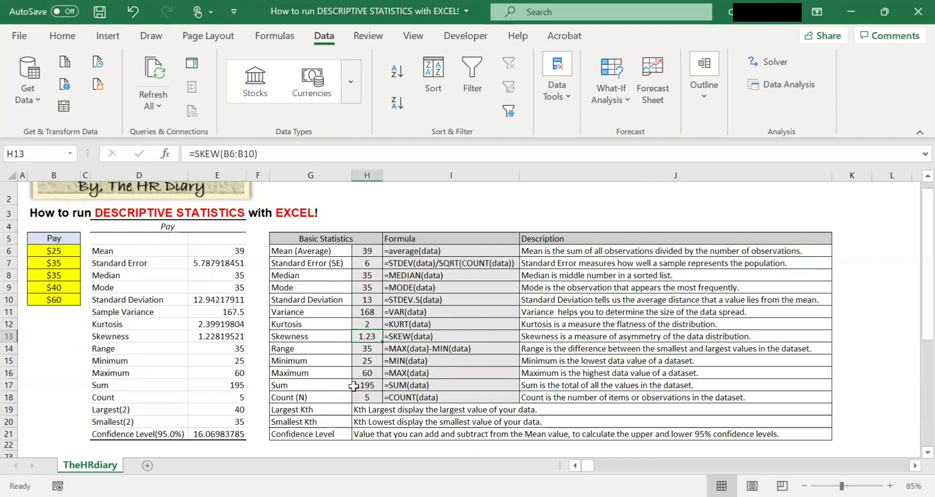
{"action": "scroll", "coordinate": [479, 433], "scroll_direction": "down", "scroll_amount": 2}
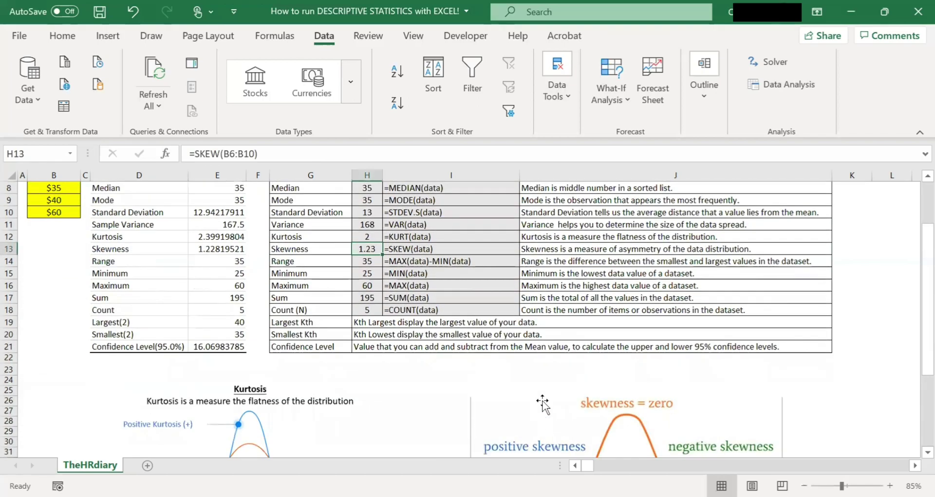
{"action": "left_click", "coordinate": [545, 398]}
{"action": "scroll", "coordinate": [544, 395], "scroll_direction": "down", "scroll_amount": 2}
{"action": "left_click_drag", "start_coordinate": [530, 263], "coordinate": [569, 359]}
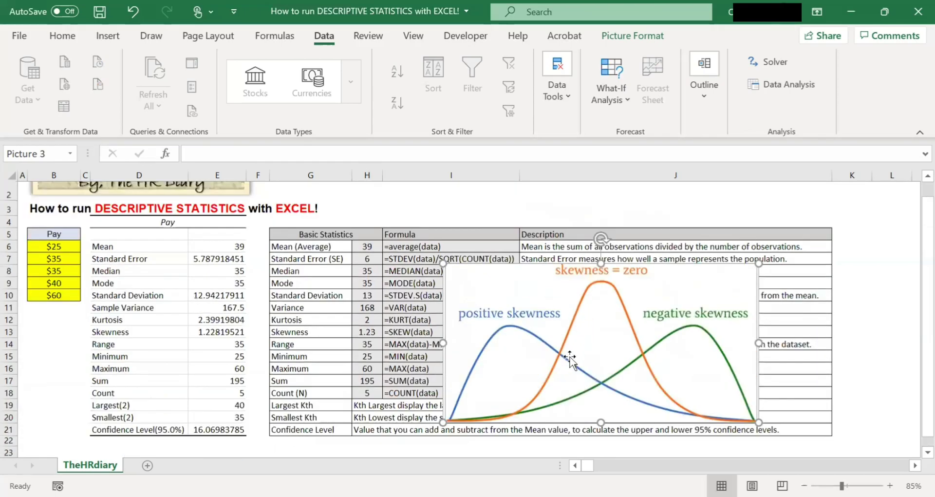
{"action": "left_click", "coordinate": [370, 333]}
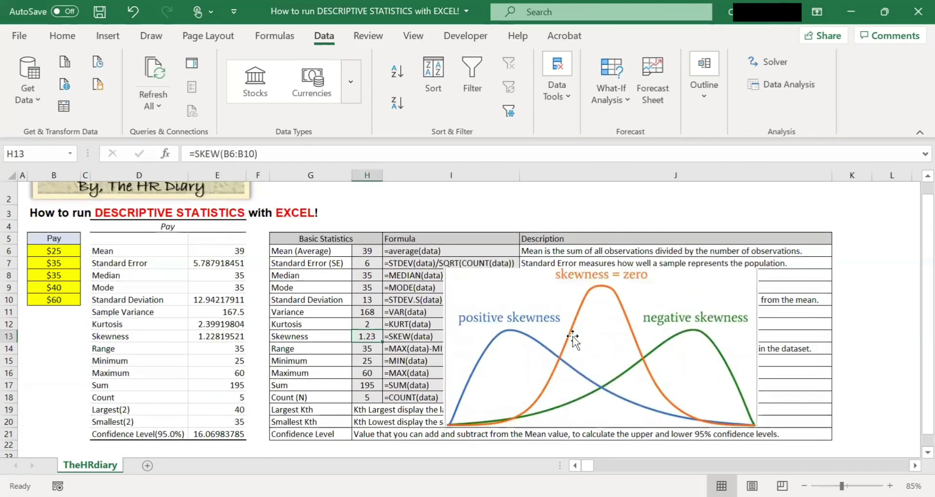
{"action": "left_click", "coordinate": [573, 350]}
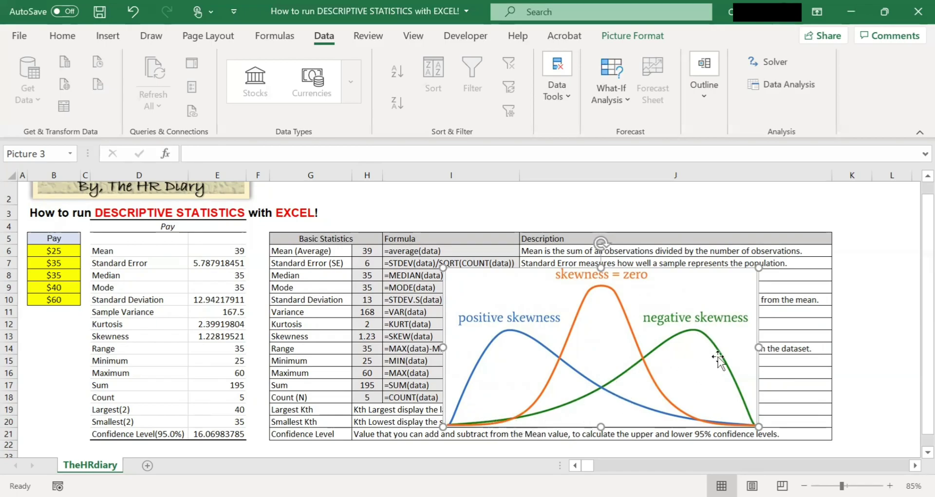
- Reposition the skewness chart over the description column so the SKEW formula cell H13 can be read beside its curves
{"action": "left_click_drag", "start_coordinate": [698, 348], "coordinate": [682, 373]}
{"action": "left_click", "coordinate": [379, 361]}
{"action": "left_click", "coordinate": [368, 336]}
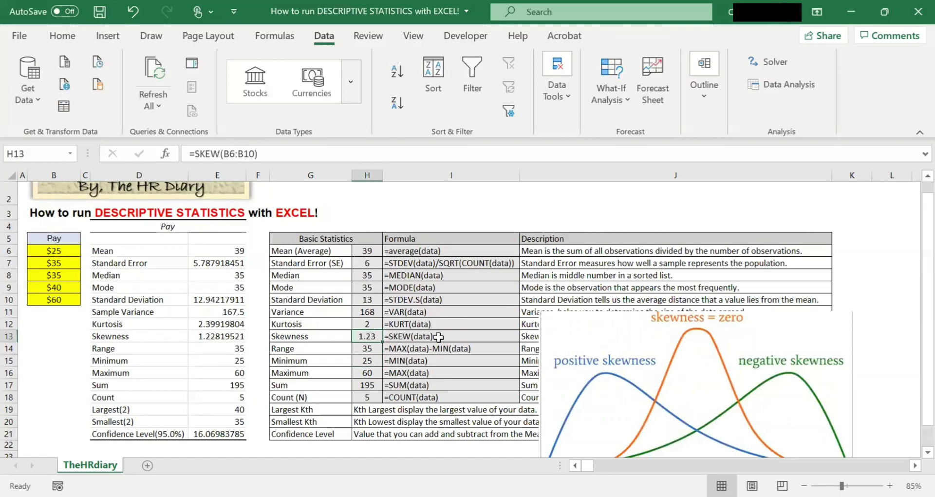
{"action": "left_click", "coordinate": [422, 338]}
{"action": "left_click", "coordinate": [373, 336]}
{"action": "left_click_drag", "start_coordinate": [599, 392], "coordinate": [570, 307]}
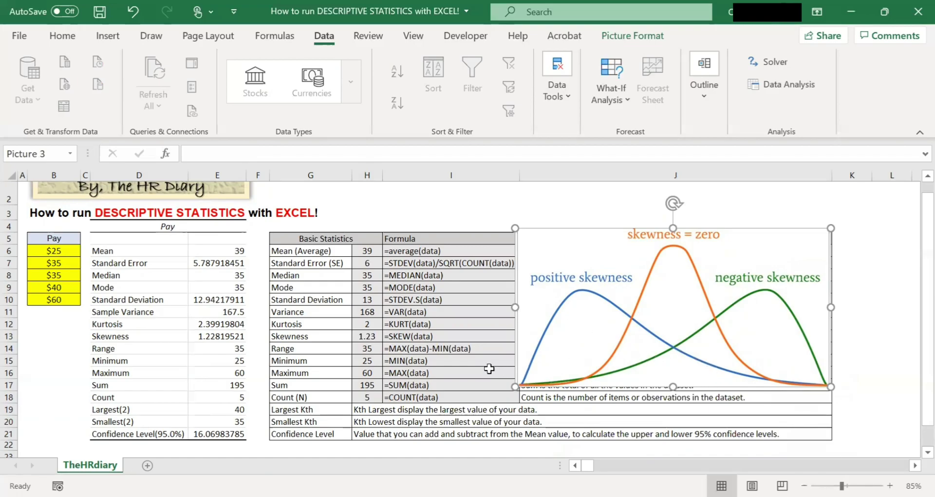
{"action": "left_click", "coordinate": [366, 345]}
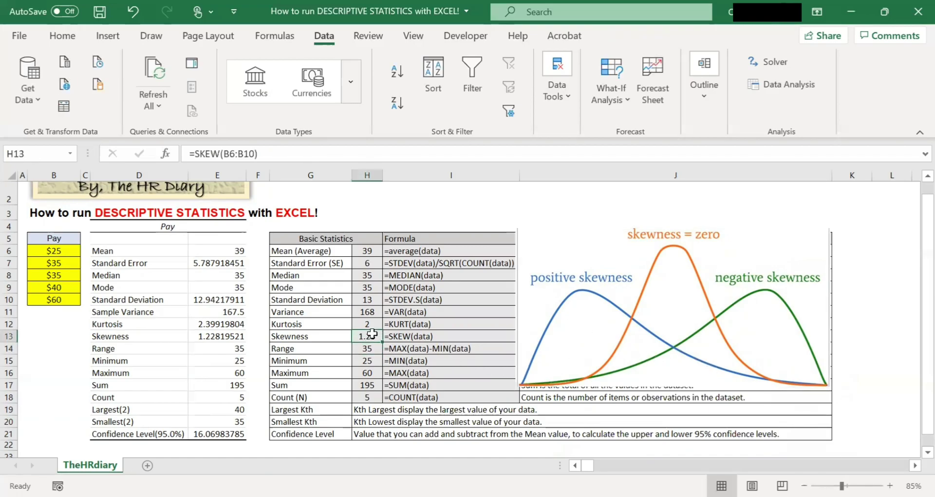
- Move the skewness chart back to the blank rows below the tables, beside the Kurtosis chart, and select the skewness value in H13
{"action": "left_click_drag", "start_coordinate": [584, 354], "coordinate": [520, 454]}
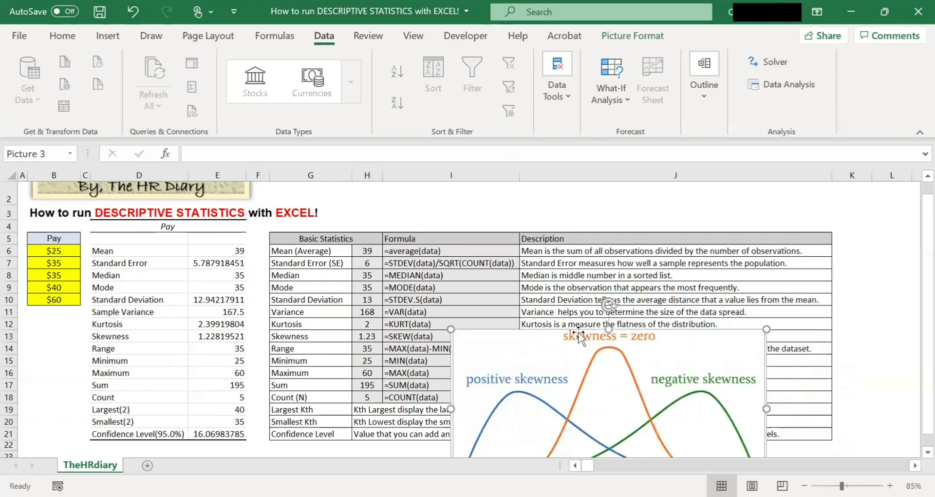
{"action": "scroll", "coordinate": [581, 337], "scroll_direction": "down", "scroll_amount": 3}
{"action": "left_click_drag", "start_coordinate": [575, 279], "coordinate": [556, 434]}
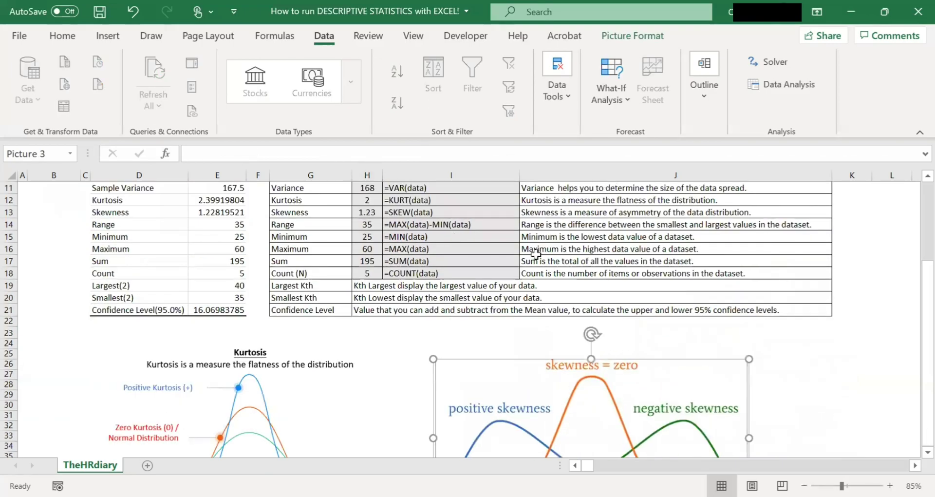
{"action": "scroll", "coordinate": [534, 254], "scroll_direction": "up", "scroll_amount": 1}
{"action": "scroll", "coordinate": [534, 254], "scroll_direction": "up", "scroll_amount": 3}
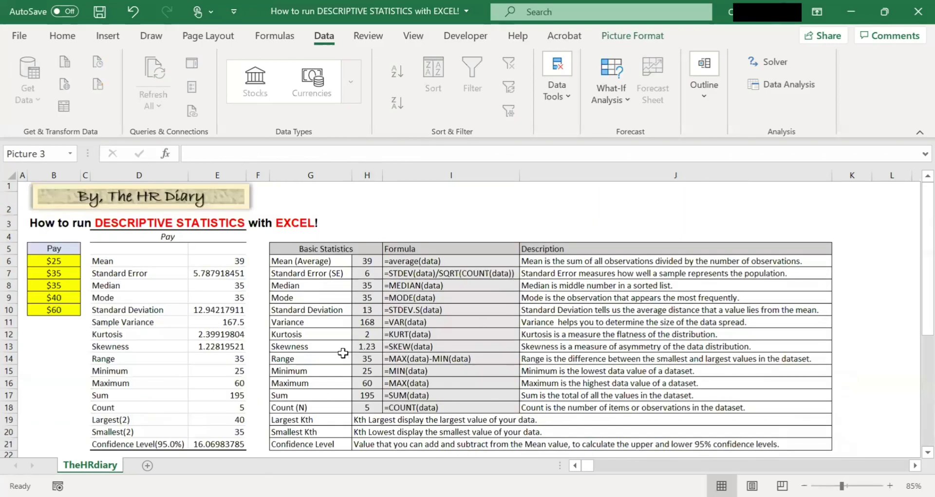
{"action": "left_click", "coordinate": [366, 347]}
- Examine the range row 14 in both statistics tables and the MAX minus MIN formula in H14
{"action": "left_click", "coordinate": [362, 357]}
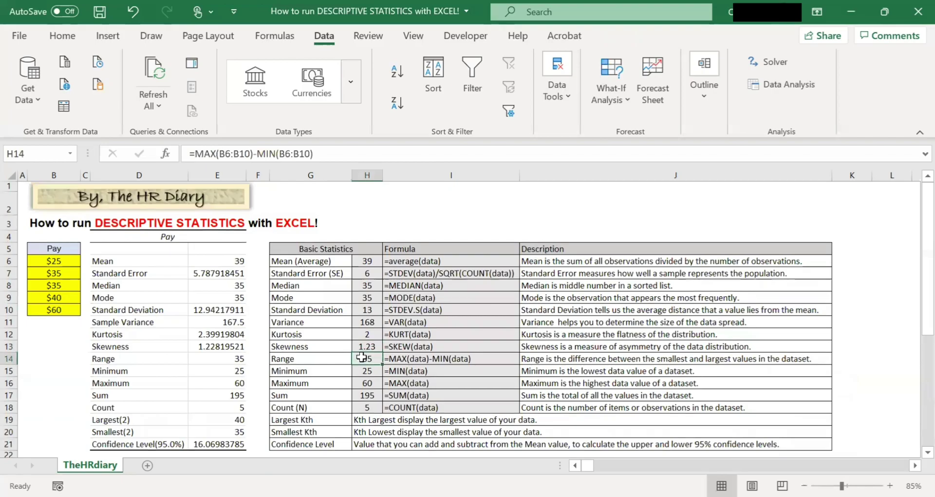
{"action": "left_click", "coordinate": [306, 359]}
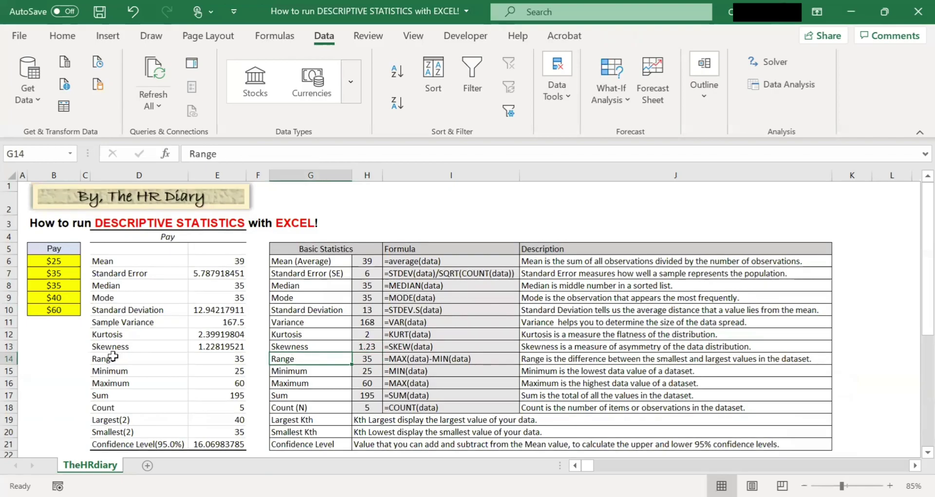
{"action": "left_click", "coordinate": [111, 359]}
{"action": "left_click", "coordinate": [9, 359]}
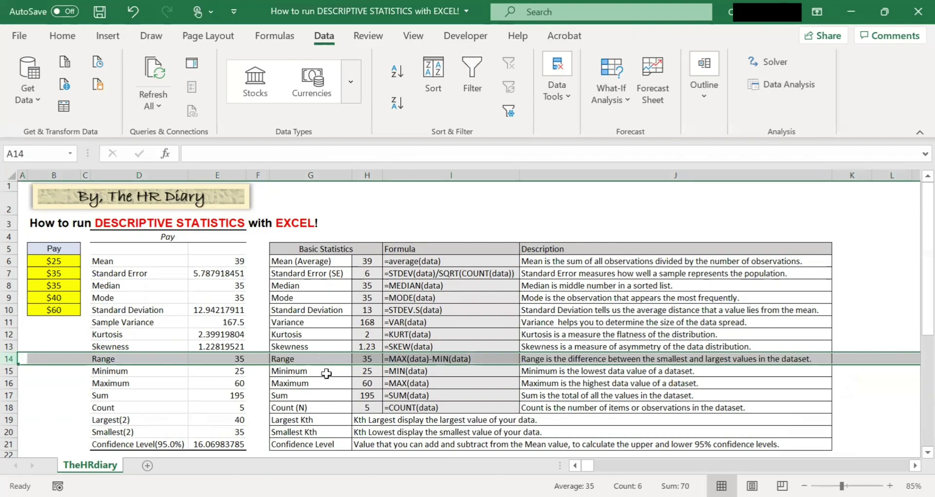
{"action": "left_click", "coordinate": [361, 357]}
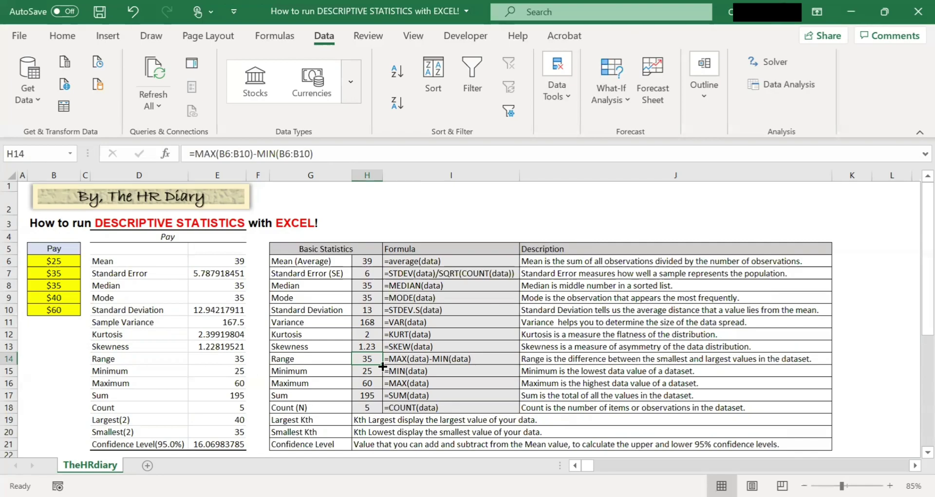
- Examine the MIN formula in H15 and the MAX formula in H16, along with their rows in both statistics tables
{"action": "left_click", "coordinate": [317, 371]}
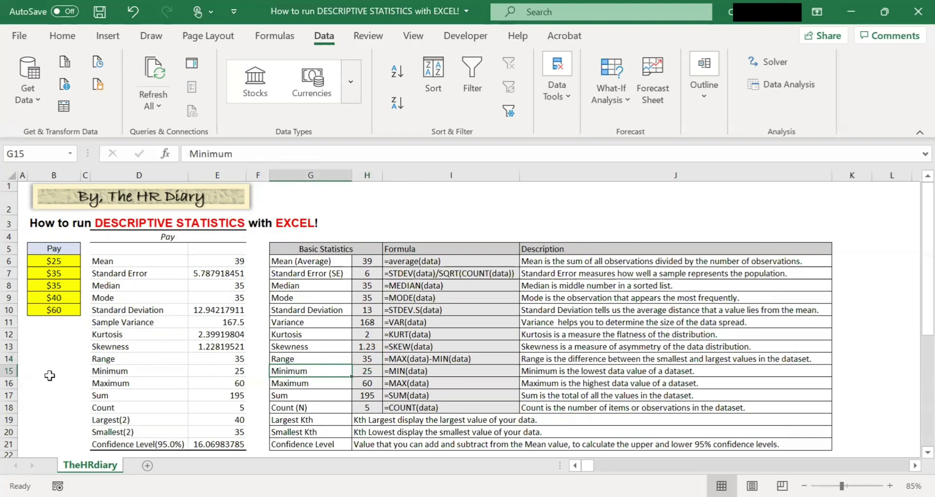
{"action": "left_click", "coordinate": [9, 370]}
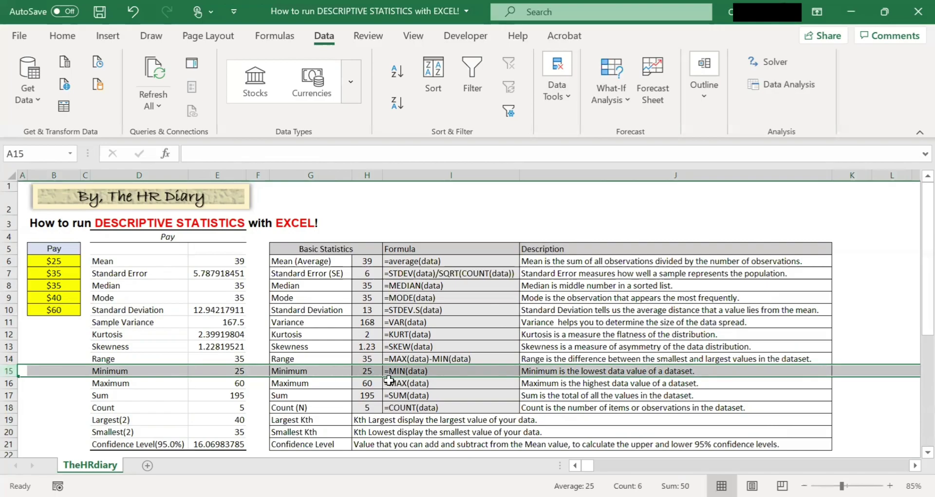
{"action": "left_click", "coordinate": [367, 373]}
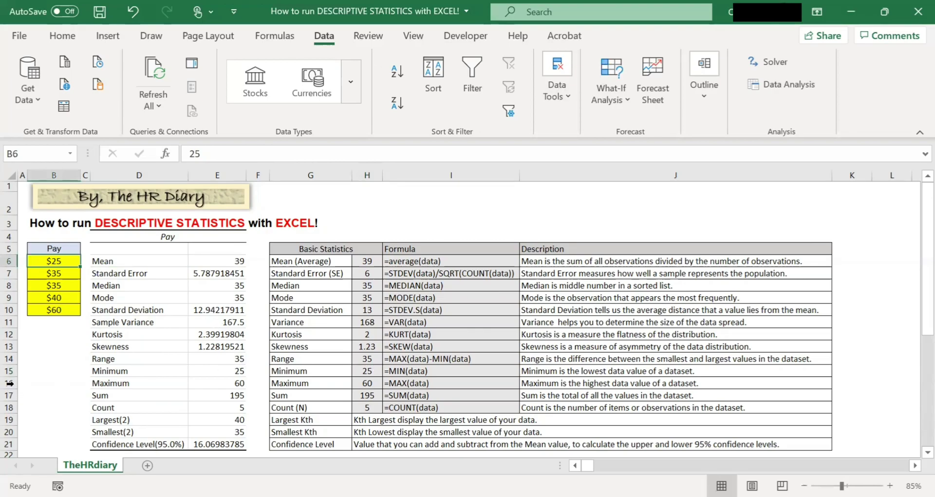
{"action": "left_click", "coordinate": [8, 383]}
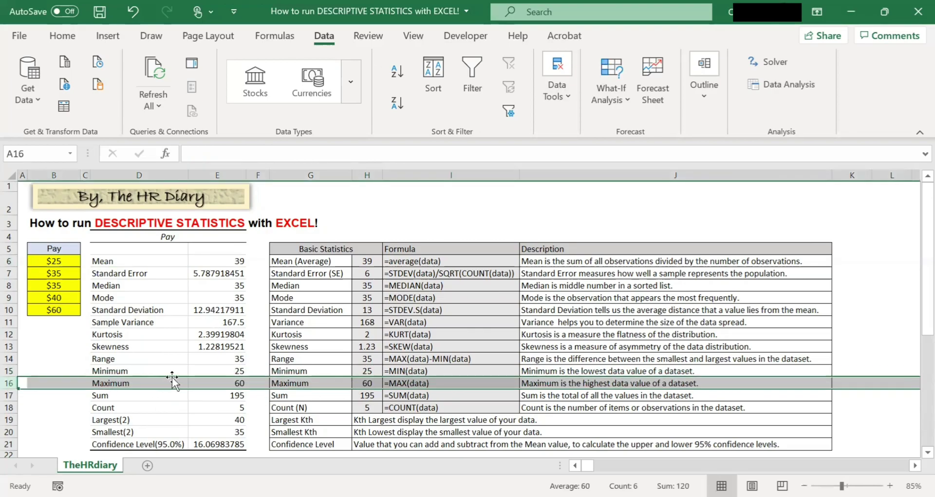
{"action": "left_click", "coordinate": [367, 384]}
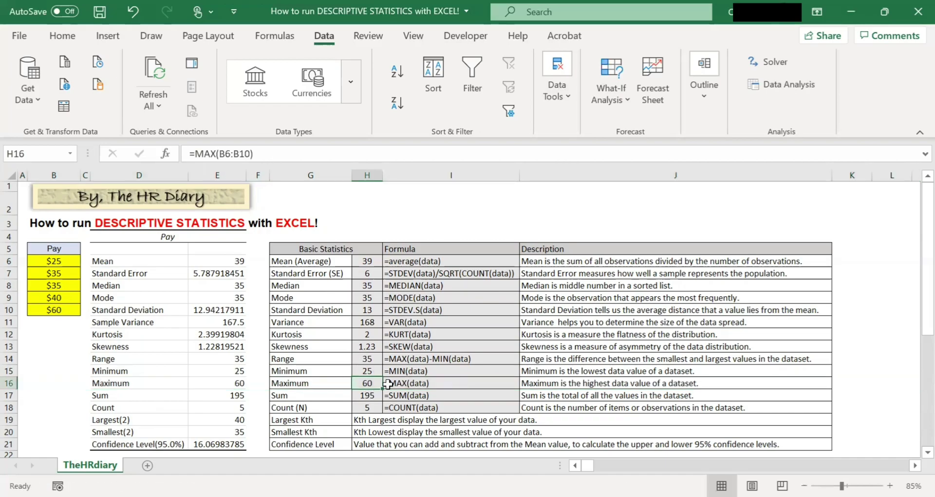
{"action": "left_click", "coordinate": [394, 385]}
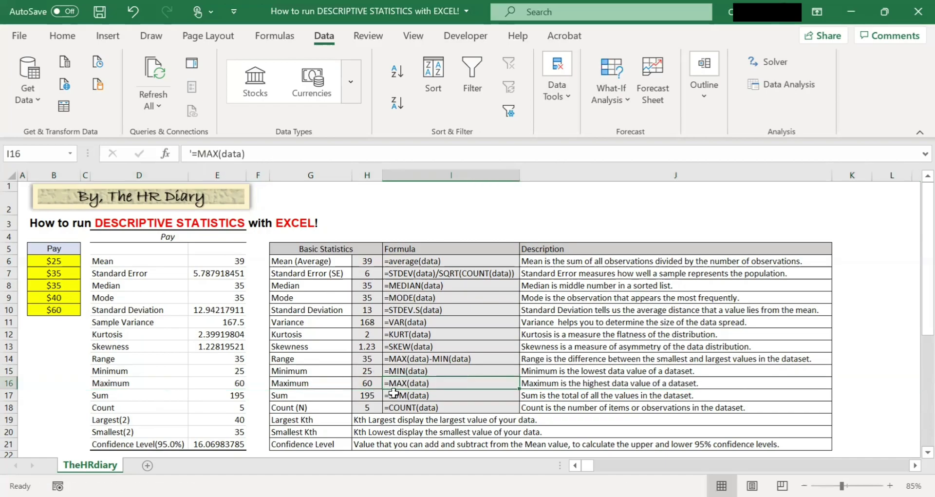
{"action": "left_click", "coordinate": [378, 385]}
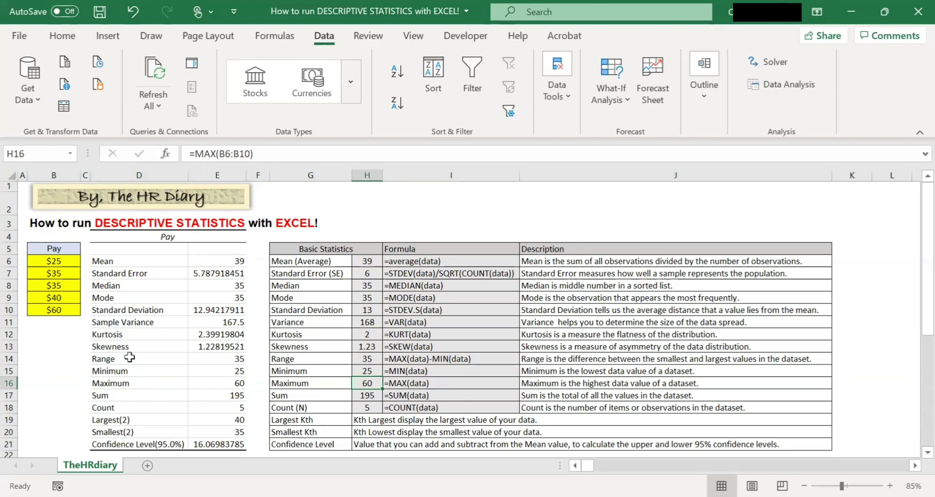
- Examine the SUM formula in H17 and the COUNT formula in H18, relating the count to the Pay values in B6:B10
{"action": "left_click", "coordinate": [6, 396]}
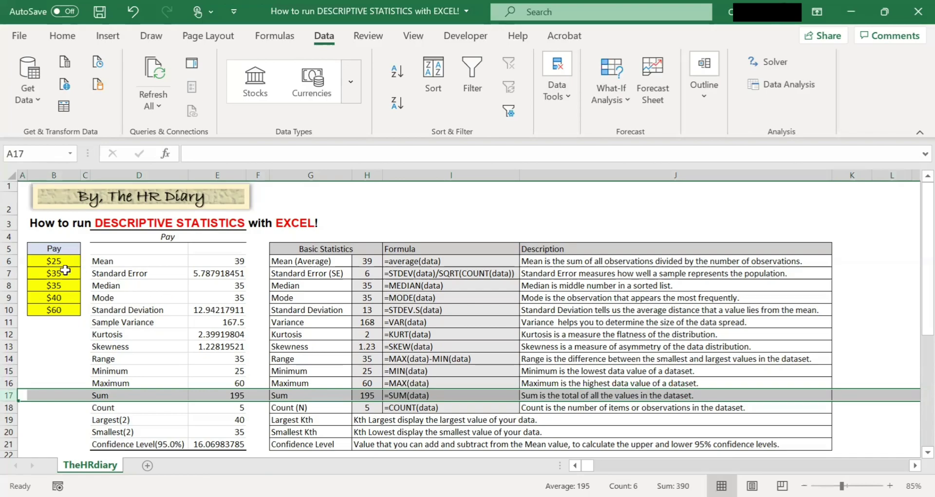
{"action": "left_click", "coordinate": [376, 394]}
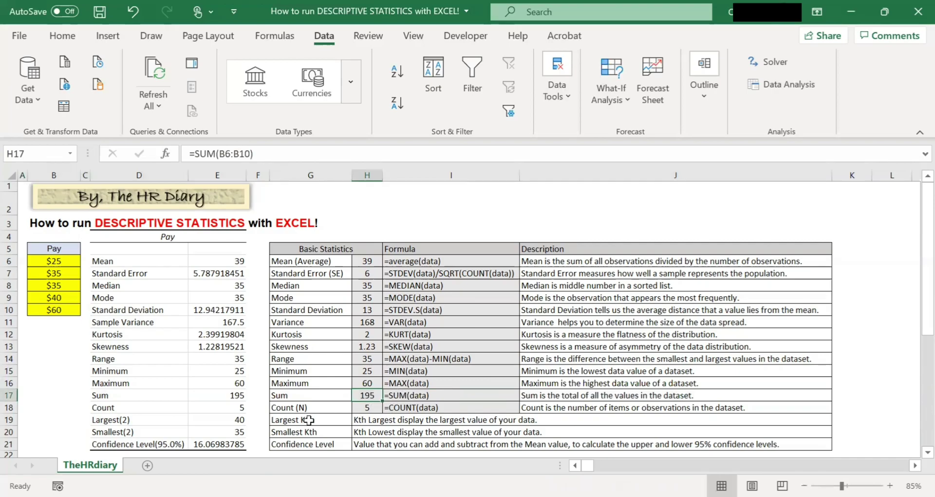
{"action": "left_click", "coordinate": [282, 409]}
{"action": "left_click", "coordinate": [371, 406]}
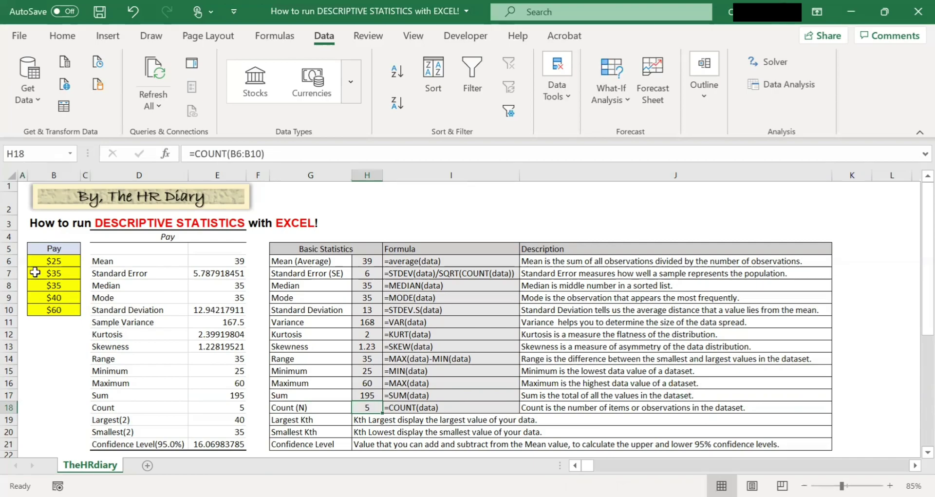
{"action": "left_click", "coordinate": [77, 261]}
{"action": "left_click_drag", "start_coordinate": [72, 262], "coordinate": [71, 307]}
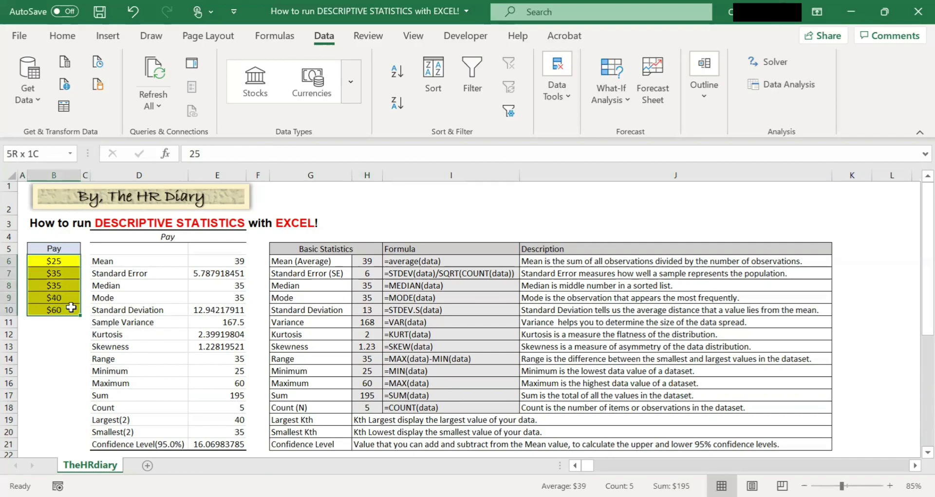
{"action": "left_click_drag", "start_coordinate": [71, 308], "coordinate": [72, 308]}
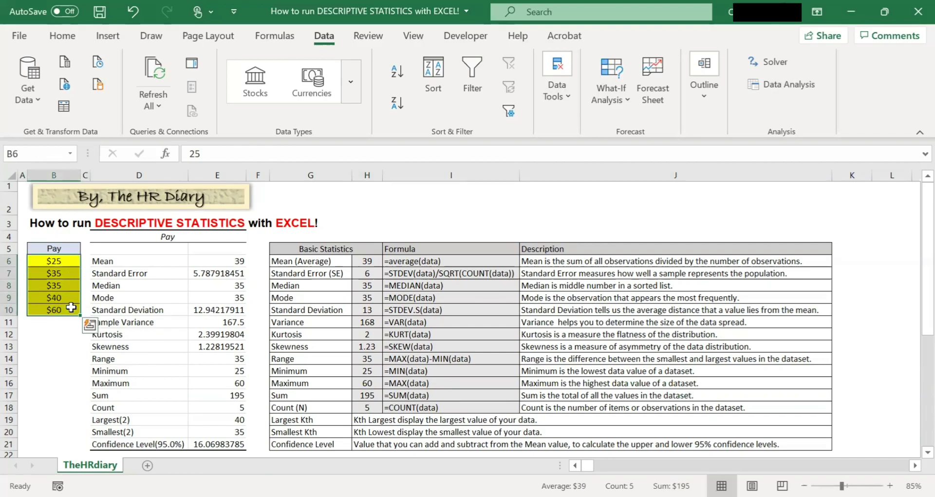
{"action": "left_click", "coordinate": [366, 409]}
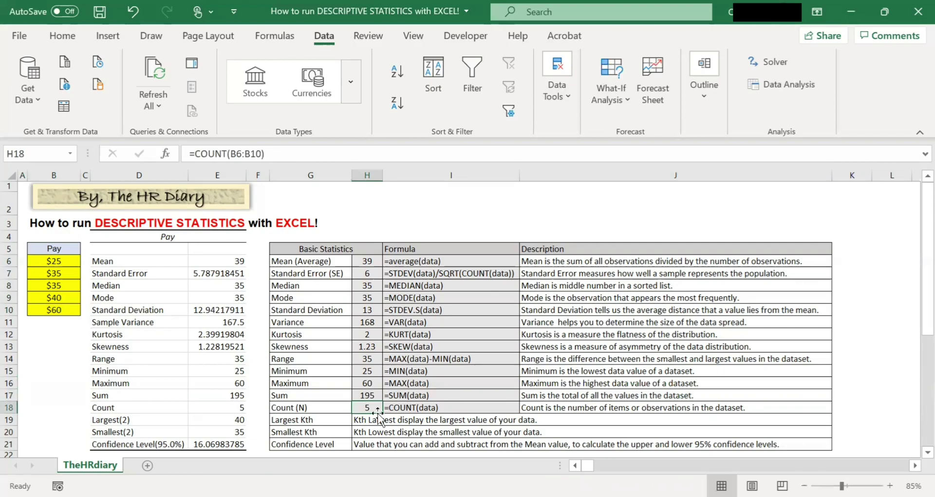
- Compare the Largest Kth row 19 with the Kth Largest setting of the Descriptive Statistics tool, closing the tool without running it
{"action": "left_click", "coordinate": [325, 420]}
{"action": "left_click", "coordinate": [11, 419]}
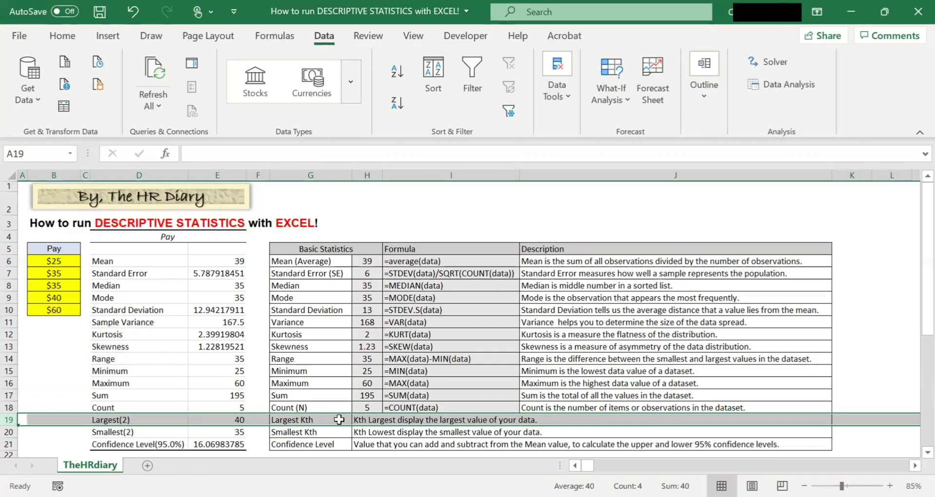
{"action": "left_click", "coordinate": [771, 91]}
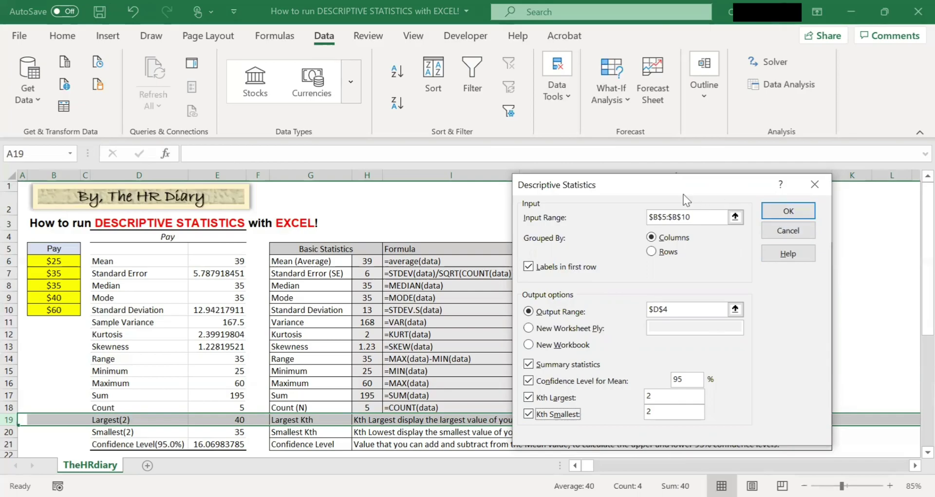
{"action": "left_click_drag", "start_coordinate": [680, 194], "coordinate": [681, 130]}
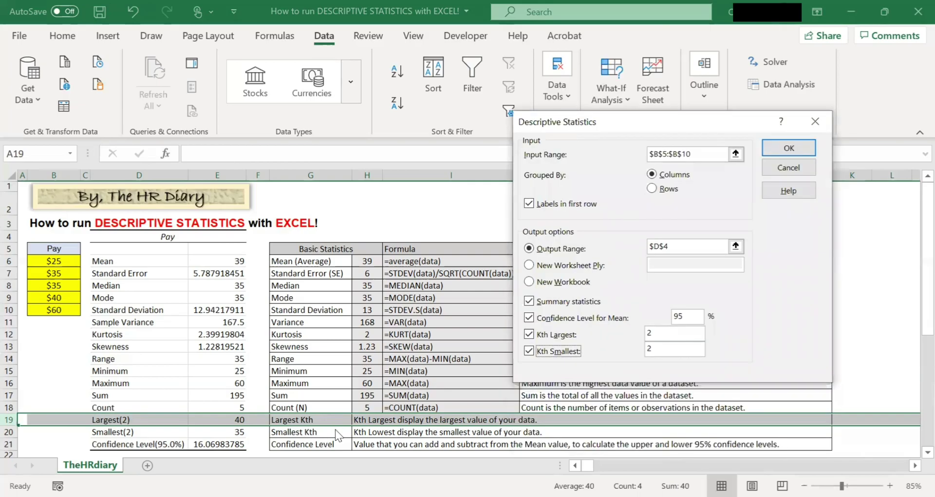
{"action": "left_click", "coordinate": [785, 167]}
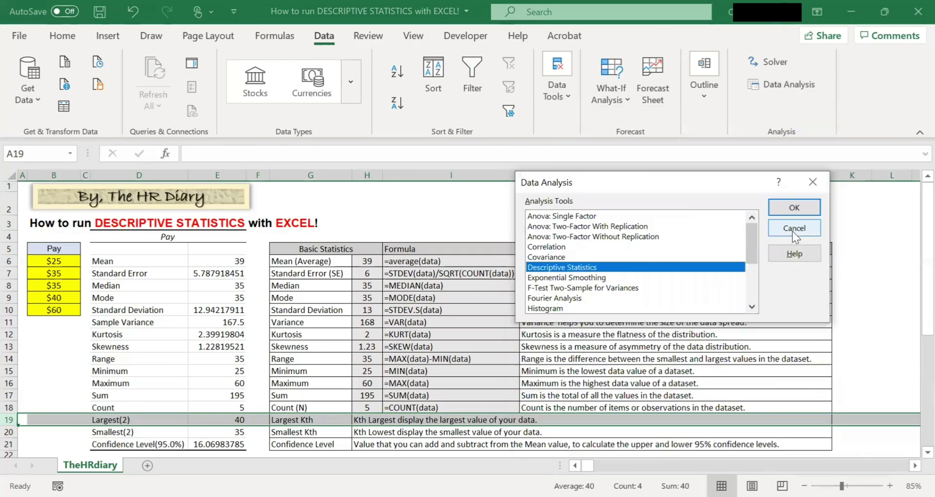
{"action": "left_click", "coordinate": [853, 219]}
- Compare the Smallest Kth row 20 with the Kth Smallest setting of the Descriptive Statistics tool, closing the tool without running it
{"action": "left_click", "coordinate": [9, 432]}
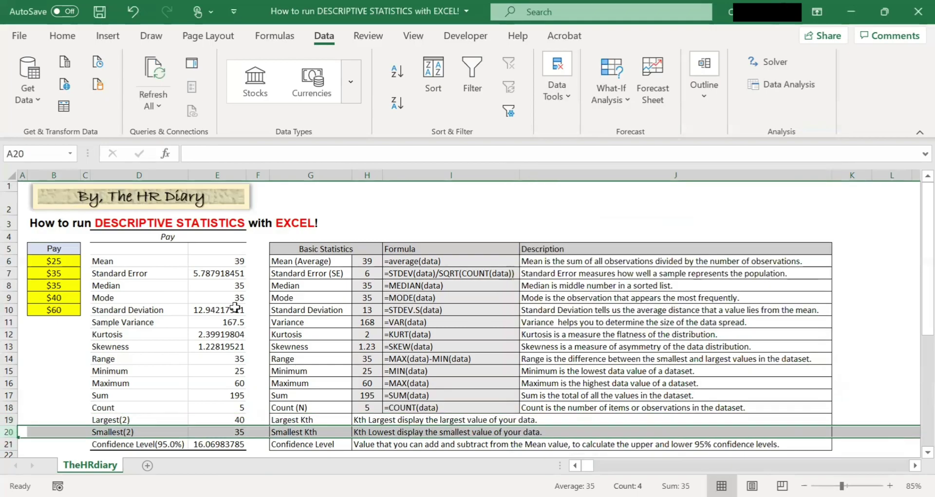
{"action": "left_click", "coordinate": [774, 84]}
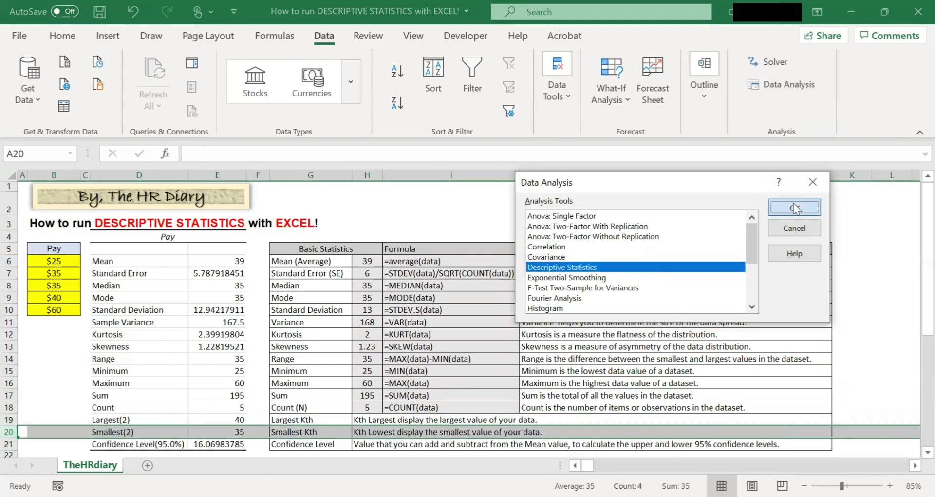
{"action": "left_click", "coordinate": [775, 207]}
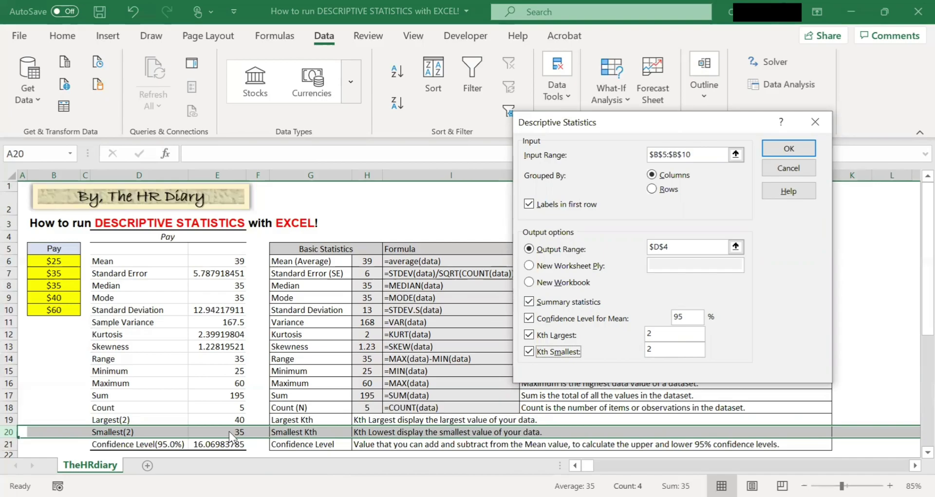
{"action": "left_click", "coordinate": [793, 169]}
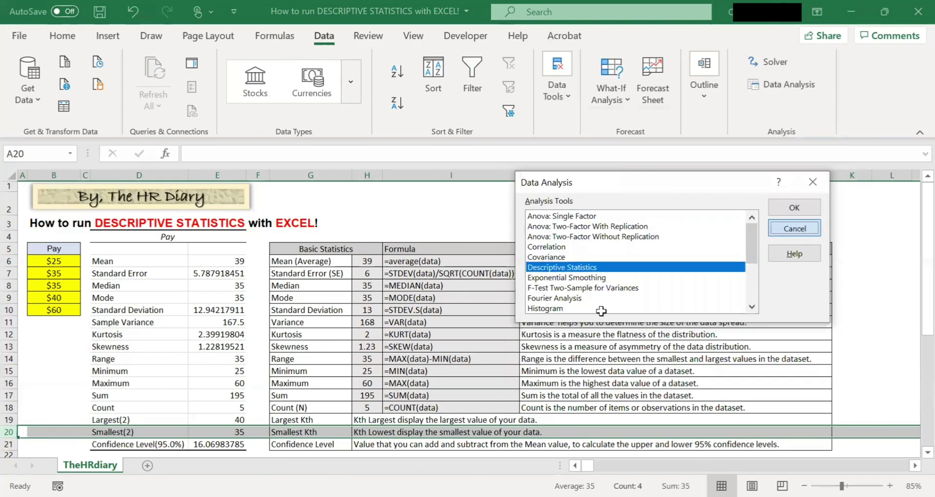
{"action": "key", "text": "Escape"}
- Compare the Confidence Level row 21 with the Confidence Level for Mean setting in the Descriptive Statistics tool
{"action": "scroll", "coordinate": [453, 325], "scroll_direction": "down", "scroll_amount": 1}
{"action": "key", "text": "Down"}
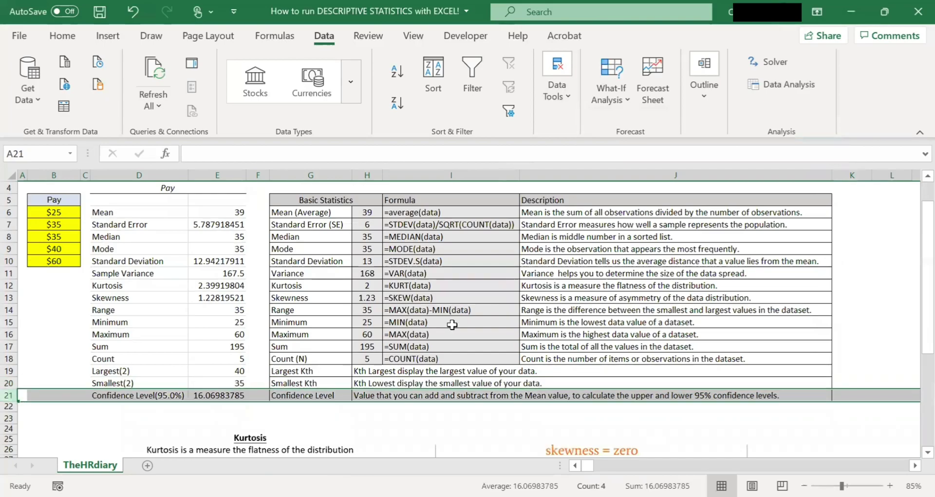
{"action": "scroll", "coordinate": [453, 325], "scroll_direction": "up", "scroll_amount": 1}
{"action": "scroll", "coordinate": [525, 351], "scroll_direction": "down", "scroll_amount": 1}
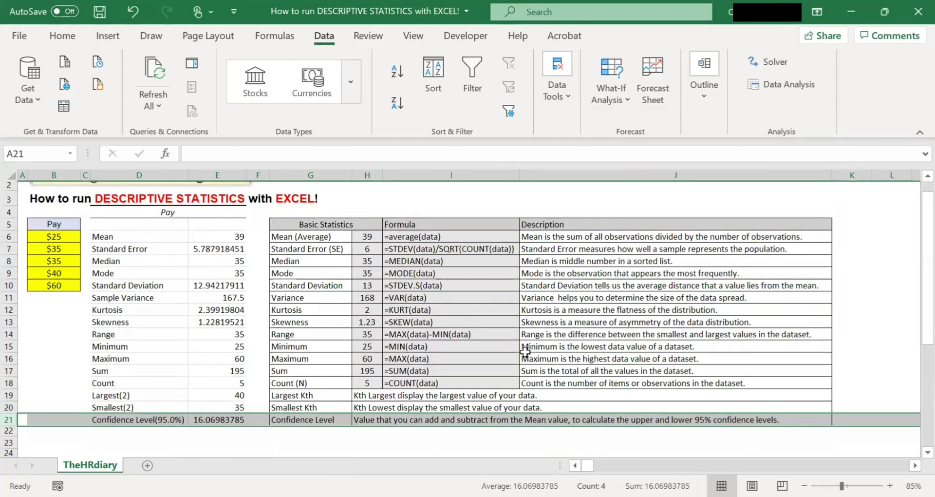
{"action": "scroll", "coordinate": [525, 351], "scroll_direction": "down", "scroll_amount": 1}
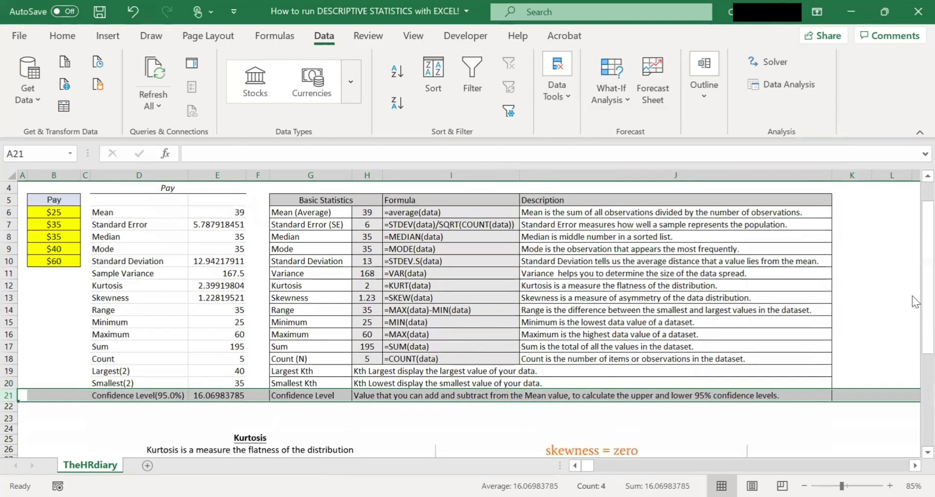
{"action": "left_click", "coordinate": [790, 82]}
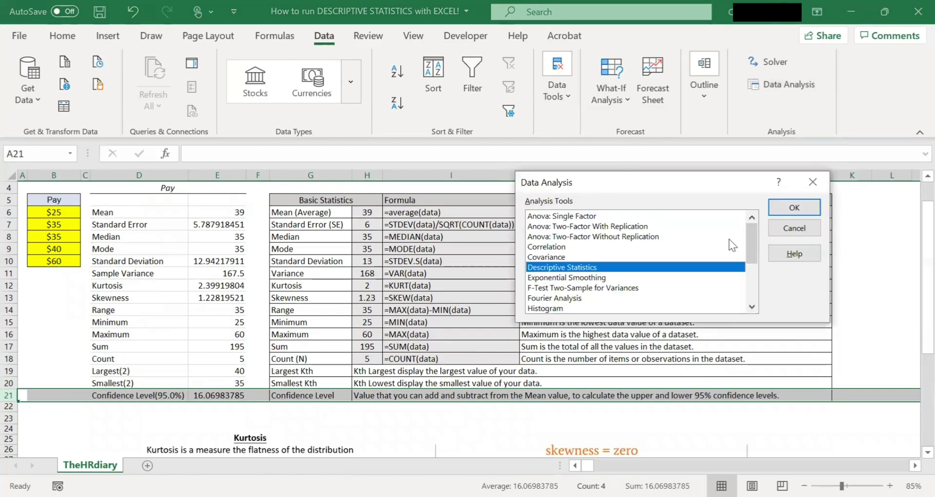
{"action": "left_click", "coordinate": [788, 203]}
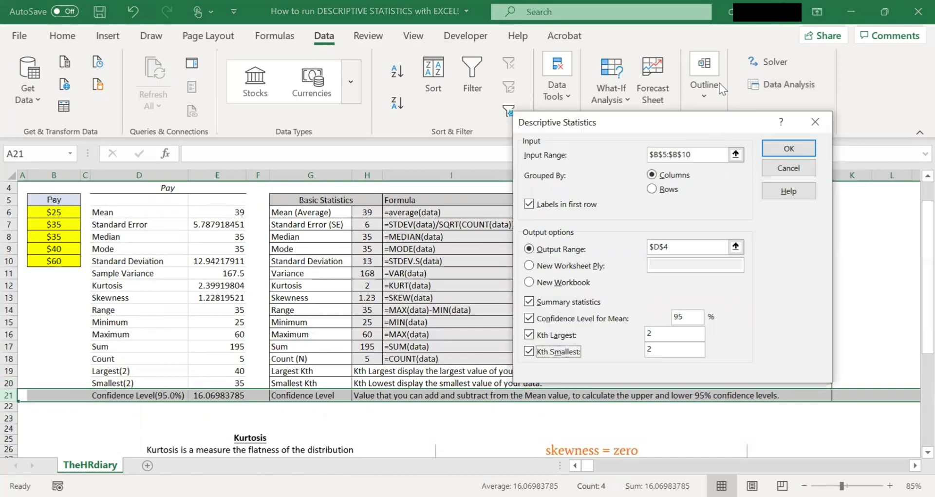
{"action": "left_click_drag", "start_coordinate": [698, 122], "coordinate": [723, 89]}
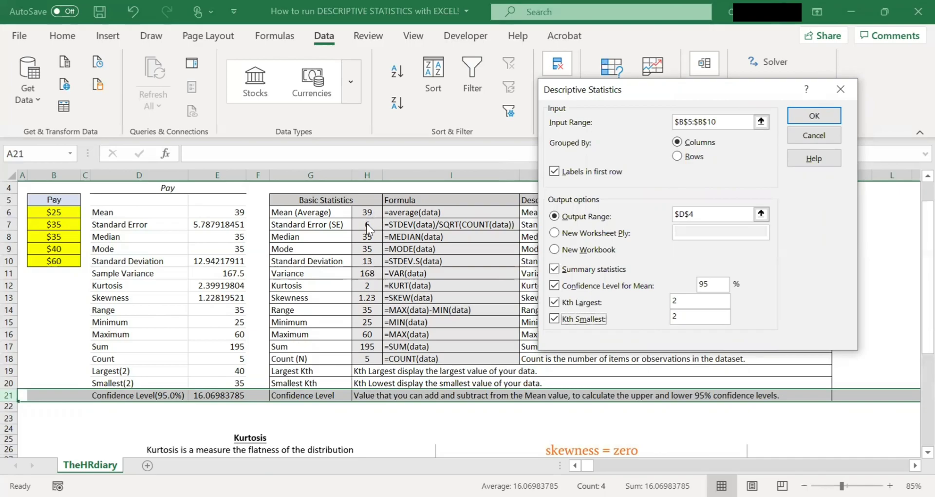
{"action": "left_click", "coordinate": [712, 285]}
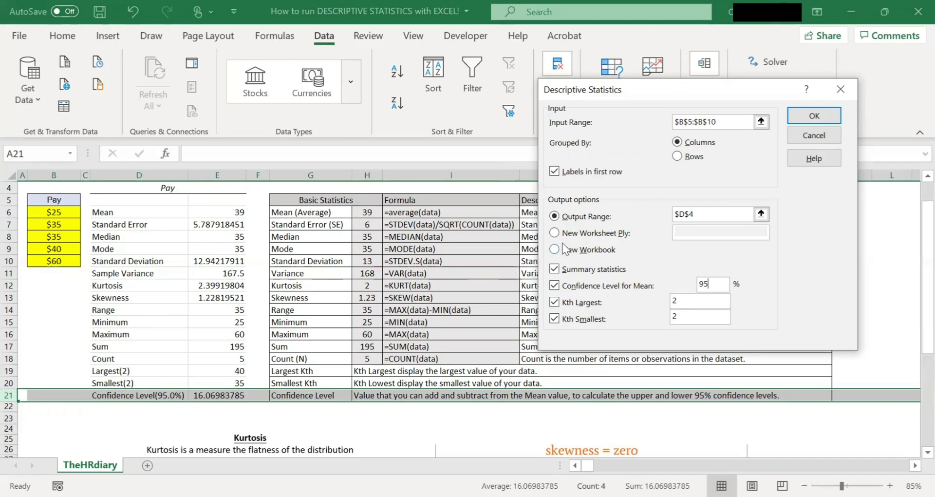
- Try to run the Descriptive Statistics tool, decline overwriting the existing output in D4:E21, and close the tool
{"action": "left_click", "coordinate": [837, 117]}
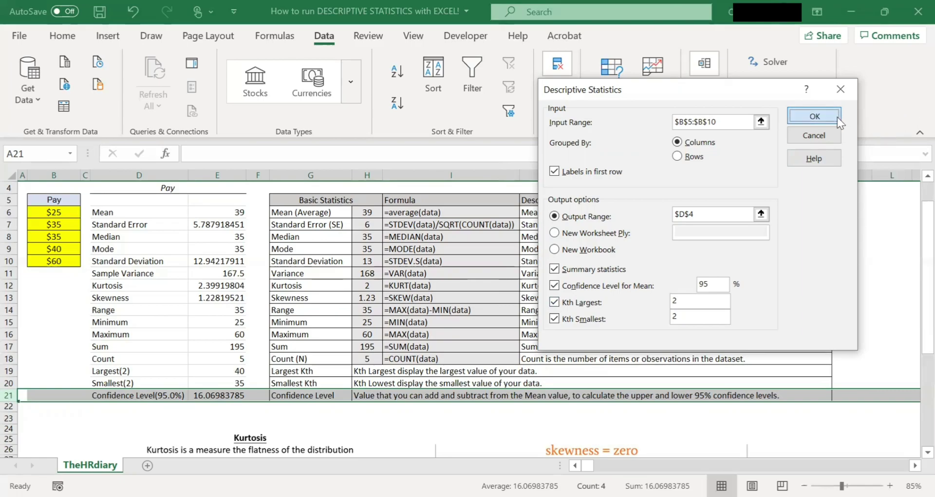
{"action": "left_click", "coordinate": [491, 295]}
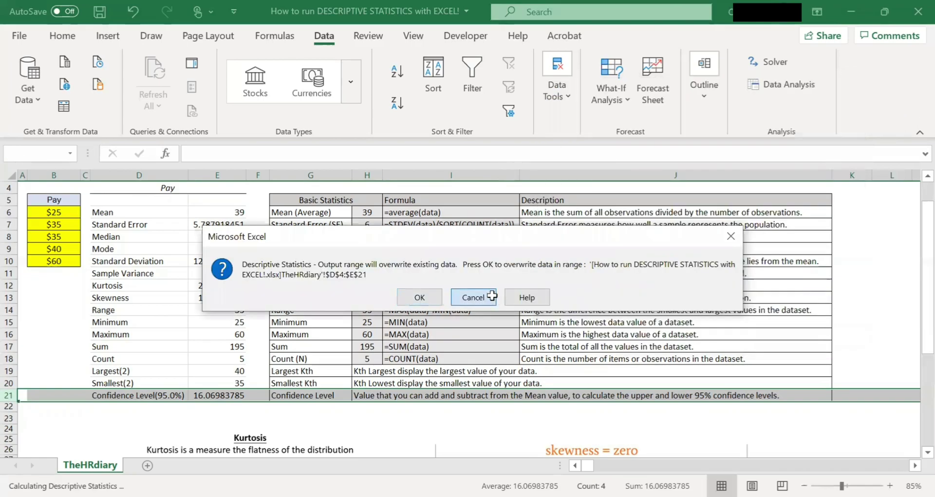
{"action": "left_click", "coordinate": [826, 138]}
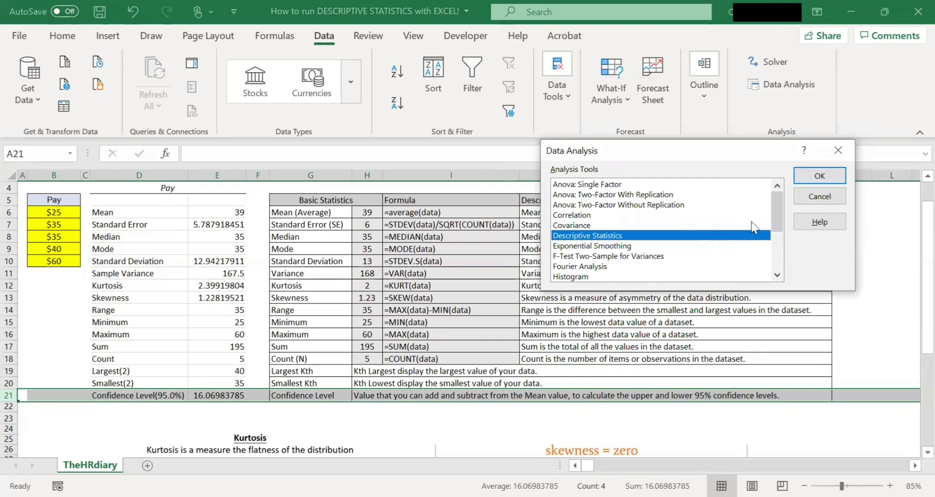
{"action": "left_click", "coordinate": [819, 196]}
{"action": "left_click", "coordinate": [548, 323]}
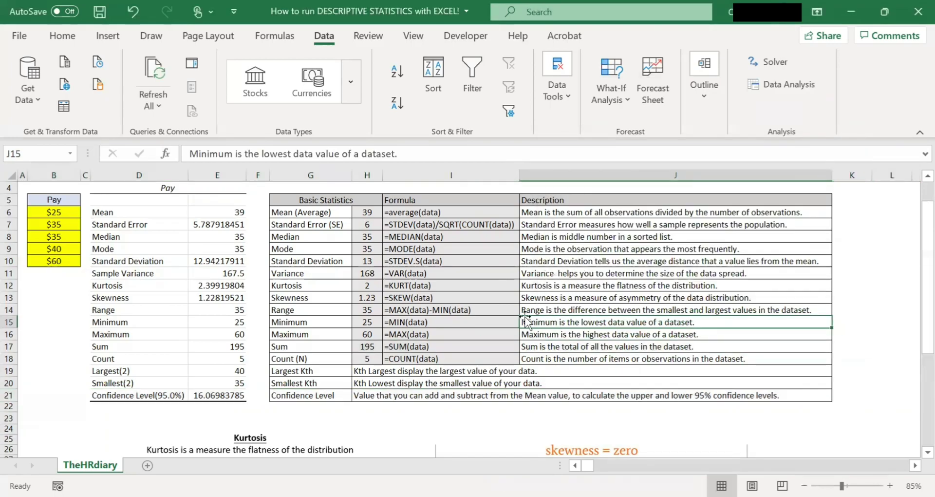
- Review the ToolPak output table in D4:E21 and the mean and standard error formulas in H6 and H7
{"action": "scroll", "coordinate": [548, 323], "scroll_direction": "up", "scroll_amount": 1}
{"action": "scroll", "coordinate": [548, 335], "scroll_direction": "up", "scroll_amount": 1}
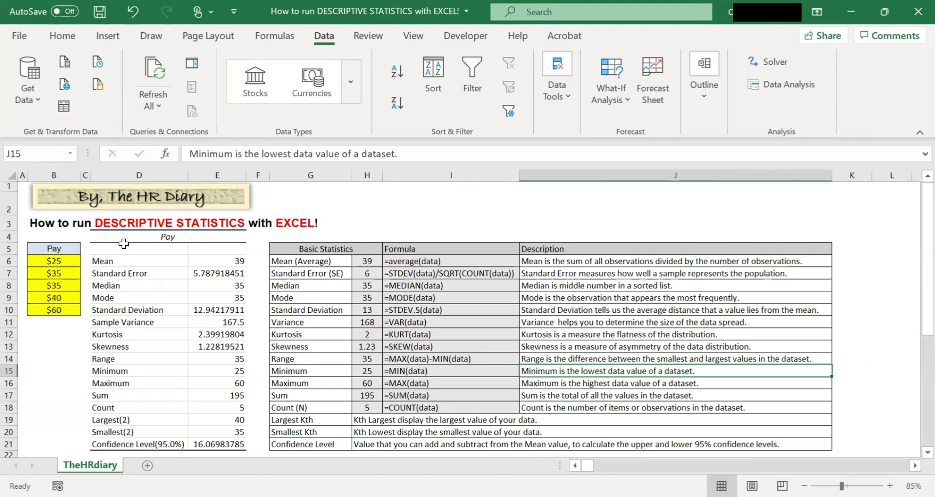
{"action": "left_click_drag", "start_coordinate": [118, 238], "coordinate": [202, 438]}
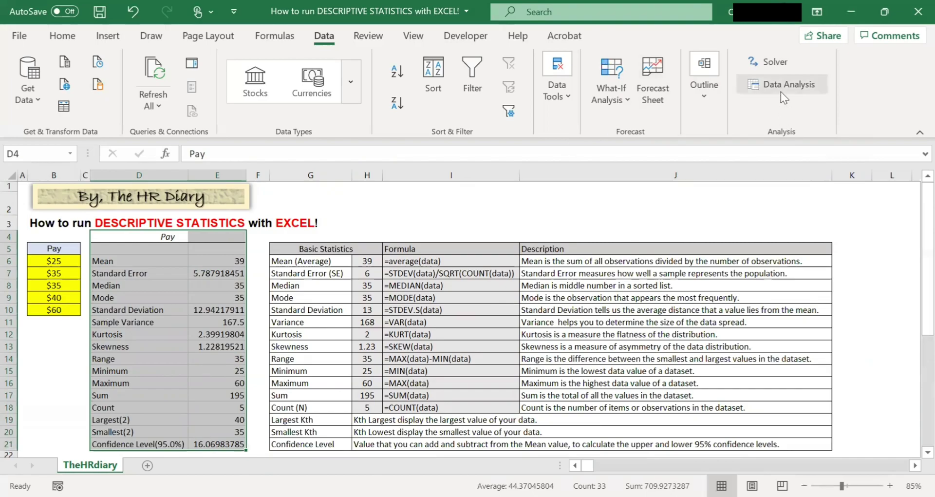
{"action": "left_click", "coordinate": [367, 262]}
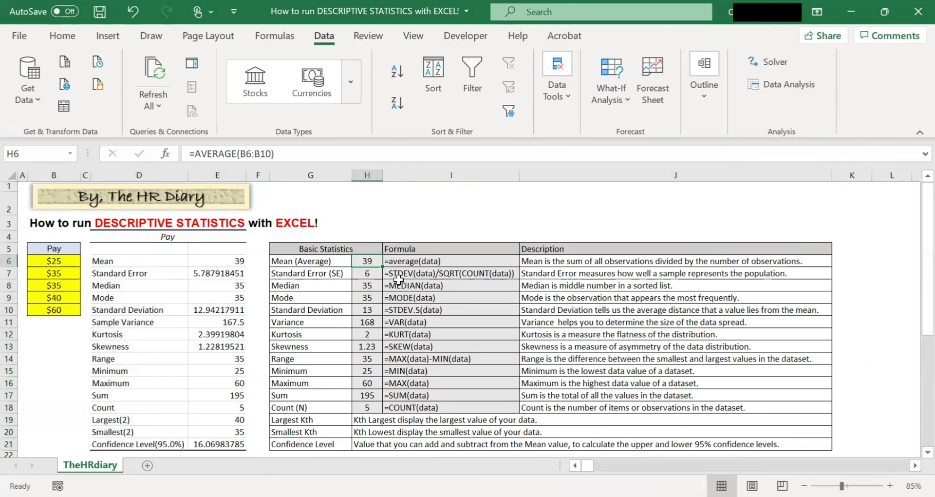
{"action": "left_click", "coordinate": [374, 272]}
- Review the formula texts in I6:I18 and the descriptions in J6:J17 alongside the ToolPak results in E6:E21
{"action": "left_click_drag", "start_coordinate": [433, 259], "coordinate": [431, 406]}
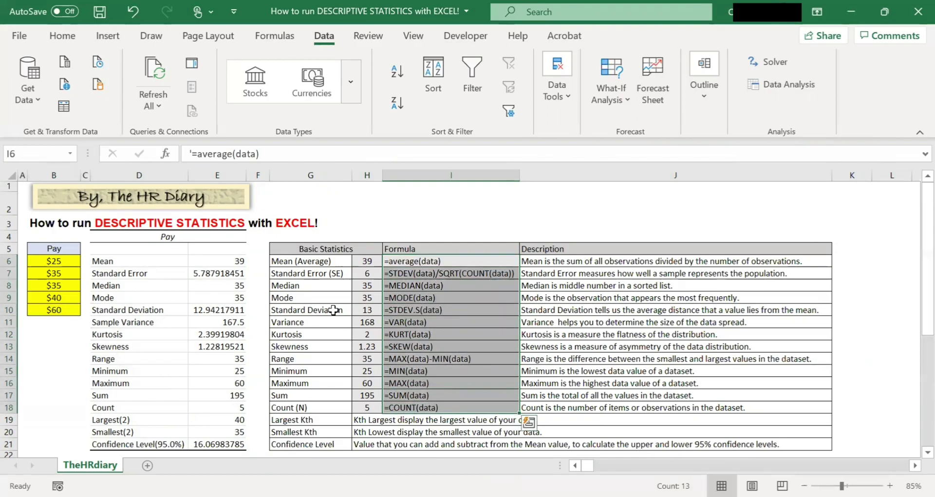
{"action": "left_click_drag", "start_coordinate": [565, 263], "coordinate": [573, 400]}
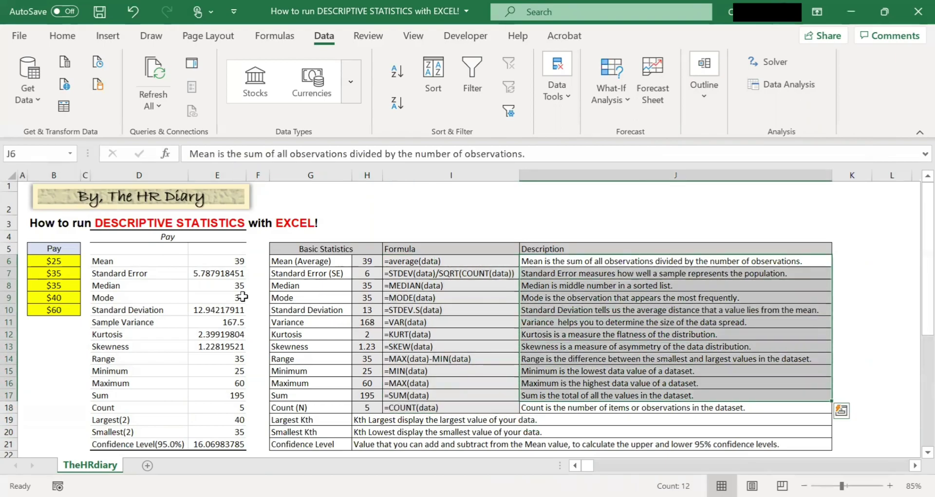
{"action": "left_click_drag", "start_coordinate": [215, 262], "coordinate": [213, 443]}
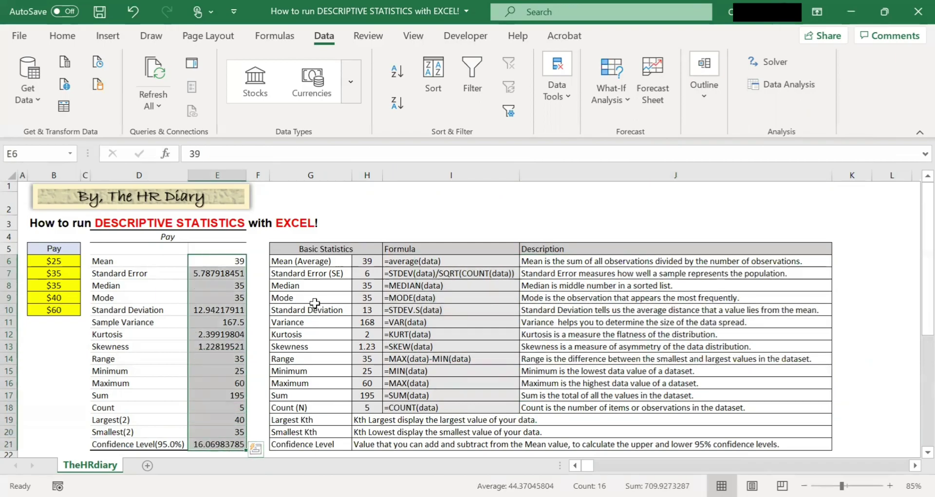
{"action": "left_click", "coordinate": [258, 268]}
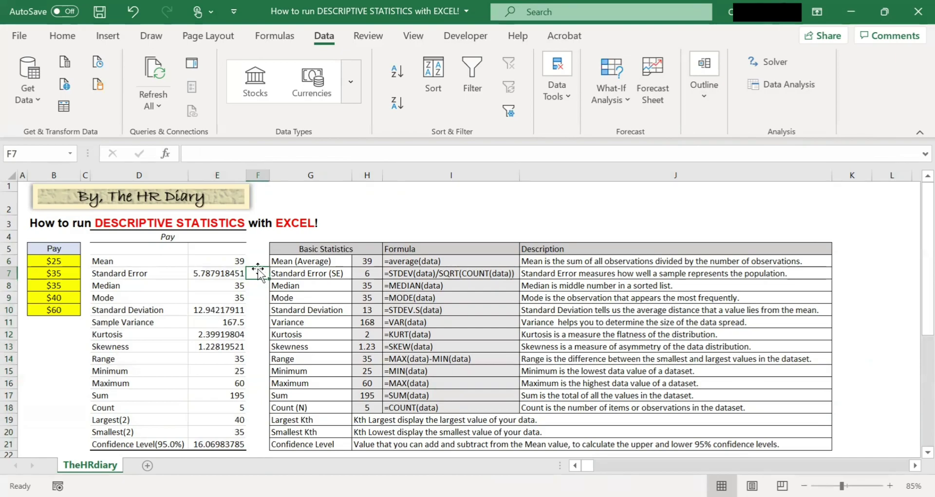